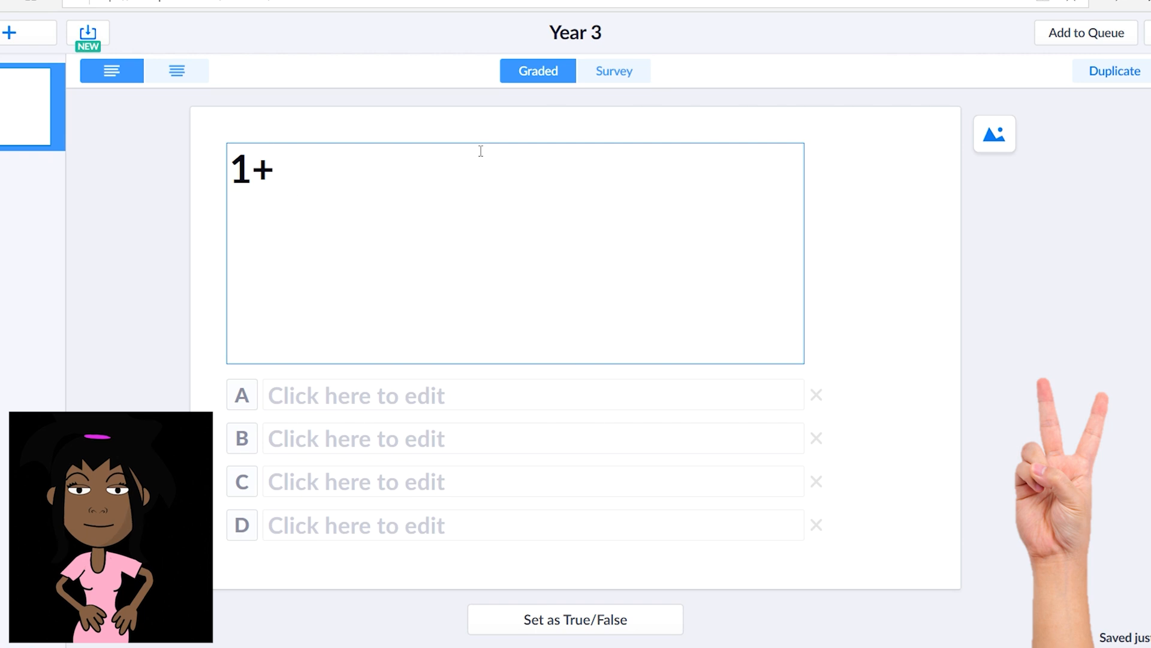
Complete the first question as "1+9?" and enter the answer choices 11, 3, 10 and 4.
{"action": "type", "text": "9?"}
{"action": "left_click", "coordinate": [319, 393]}
{"action": "type", "text": "11"}
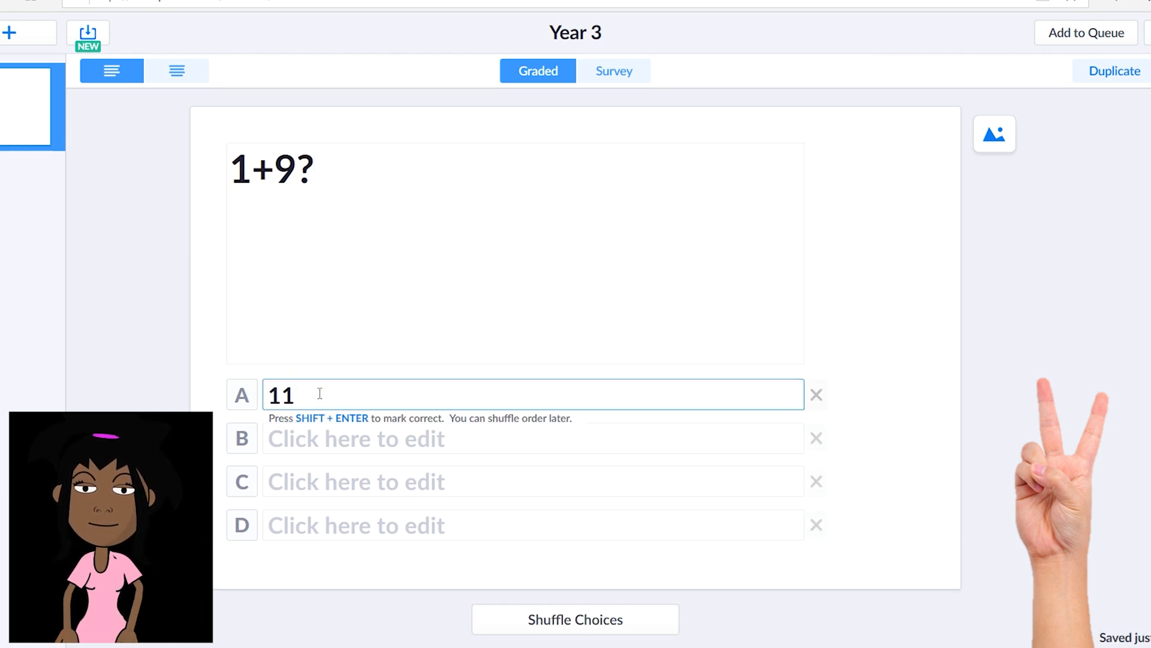
{"action": "key", "text": "Tab"}
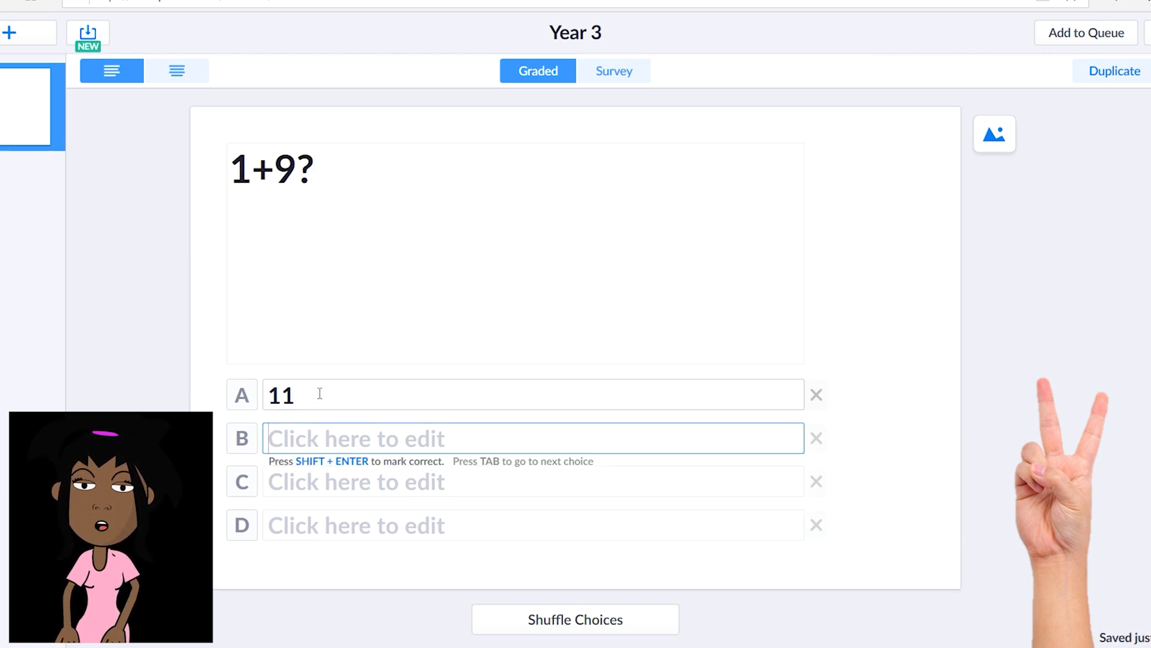
{"action": "type", "text": "3"}
{"action": "key", "text": "Tab"}
{"action": "type", "text": "10"}
{"action": "key", "text": "Tab"}
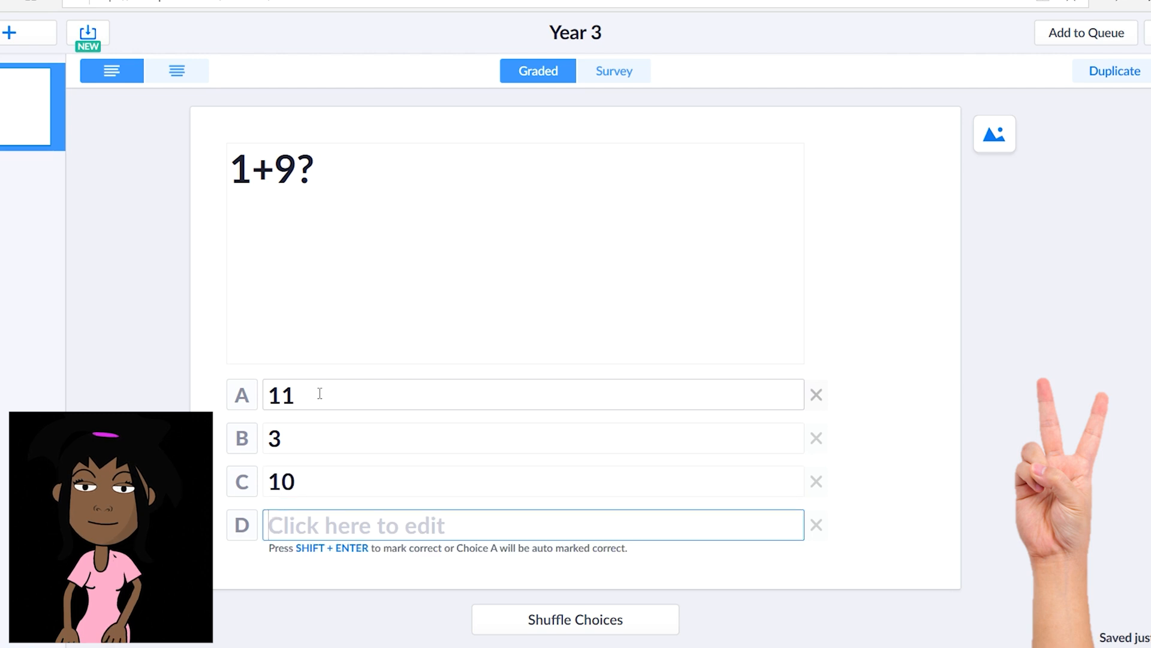
{"action": "type", "text": "4"}
Mark 10 as the correct answer to the 1+9? question and shuffle its choices.
{"action": "left_click", "coordinate": [242, 481]}
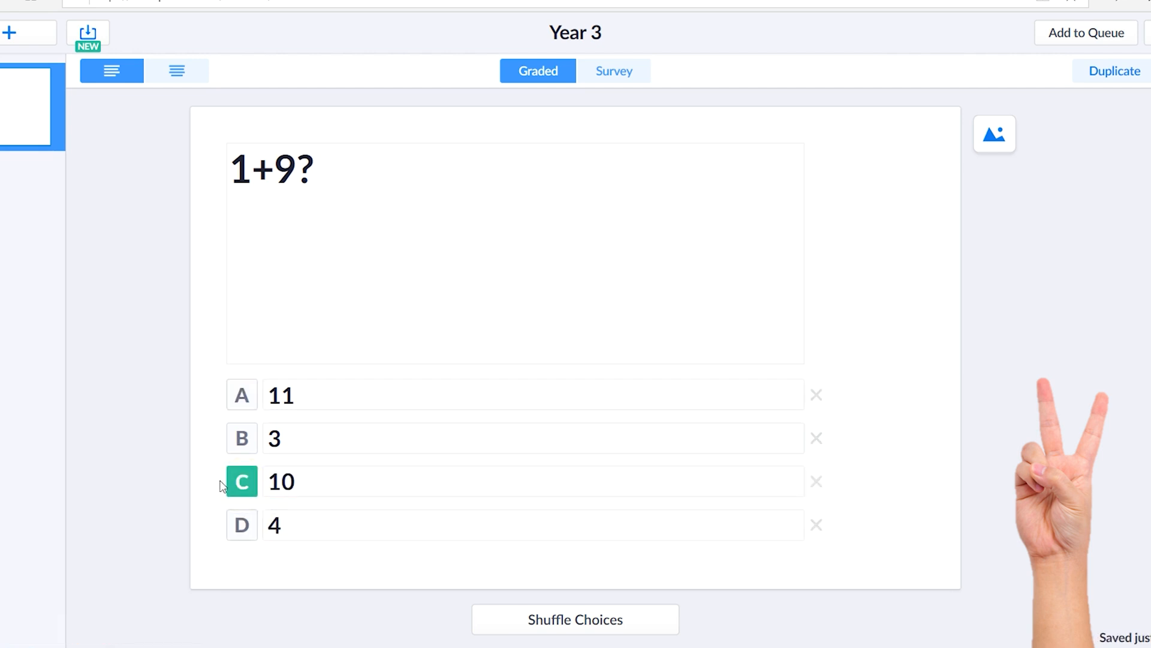
{"action": "left_click", "coordinate": [528, 630]}
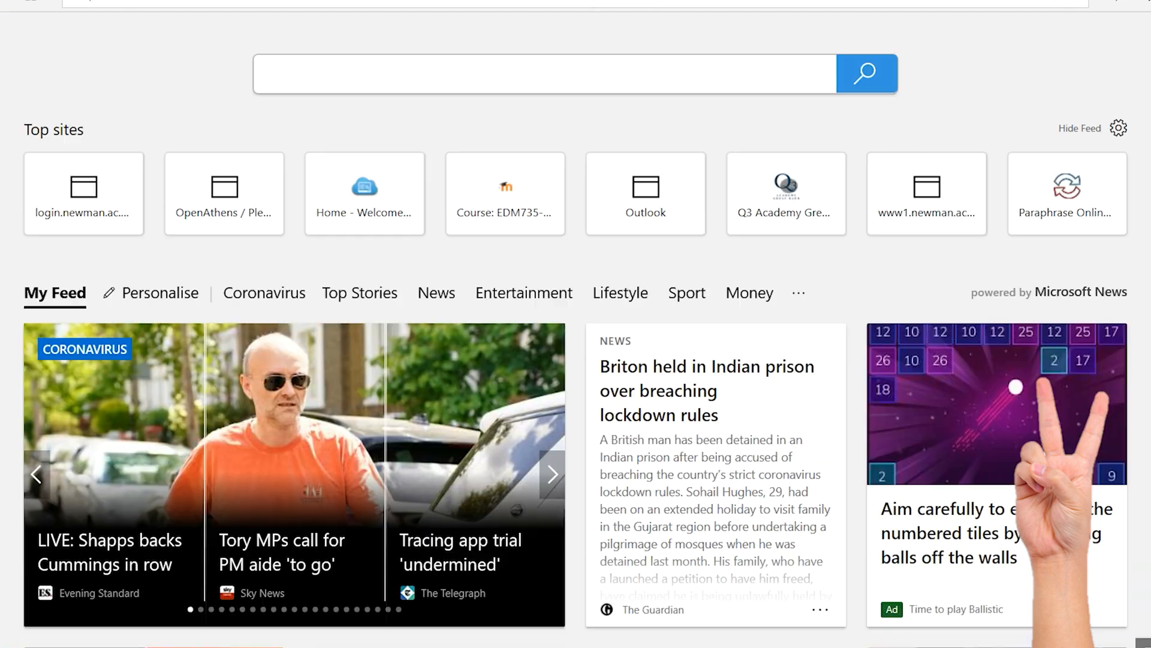
Search the web for "maths" and show the image results.
{"action": "type", "text": "maths"}
{"action": "key", "text": "Return"}
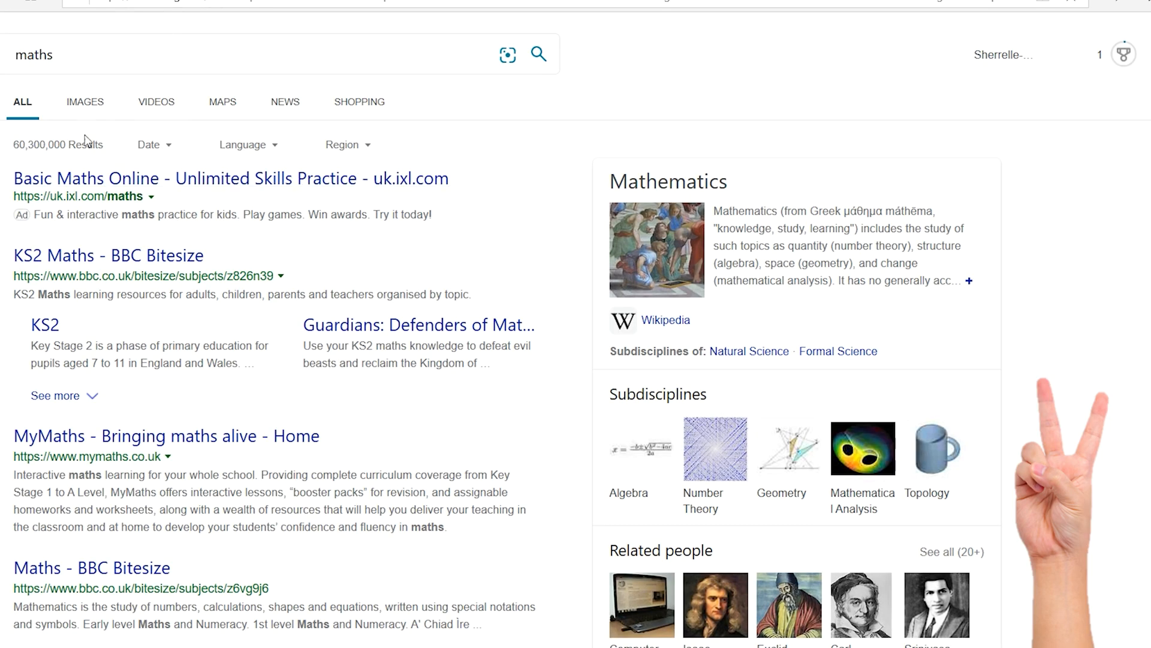
{"action": "left_click", "coordinate": [82, 103]}
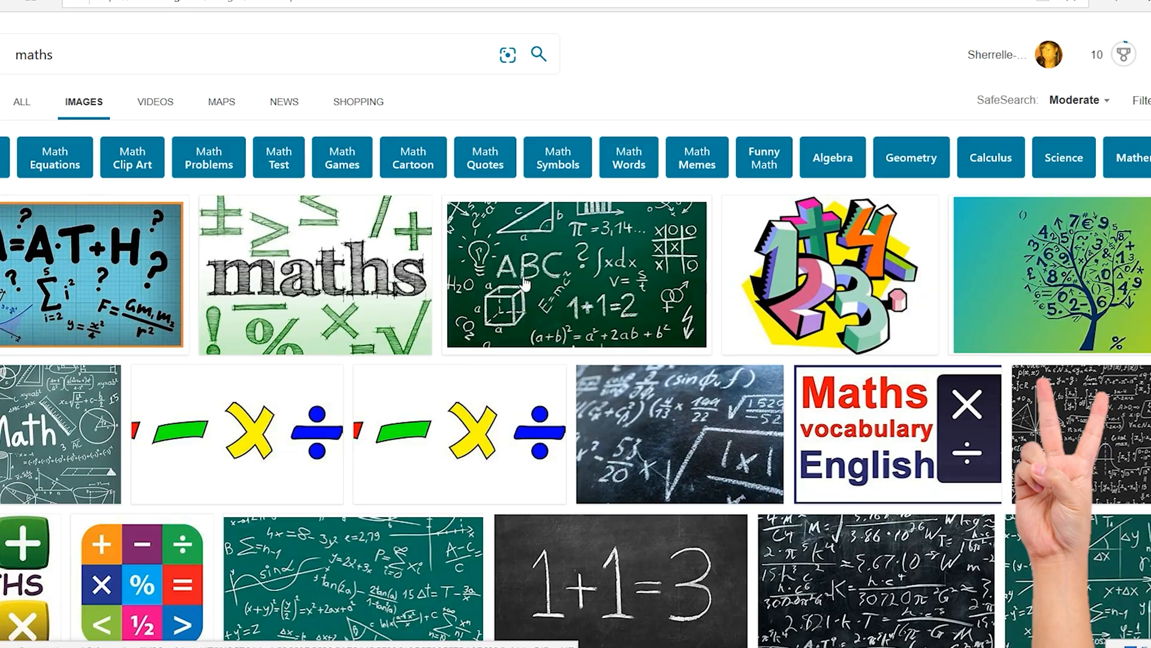
Open the image of colourful 3D numbers 1, 2, 3 and 4 and save it as a JPEG named maths.
{"action": "left_click", "coordinate": [802, 275]}
{"action": "right_click", "coordinate": [455, 246]}
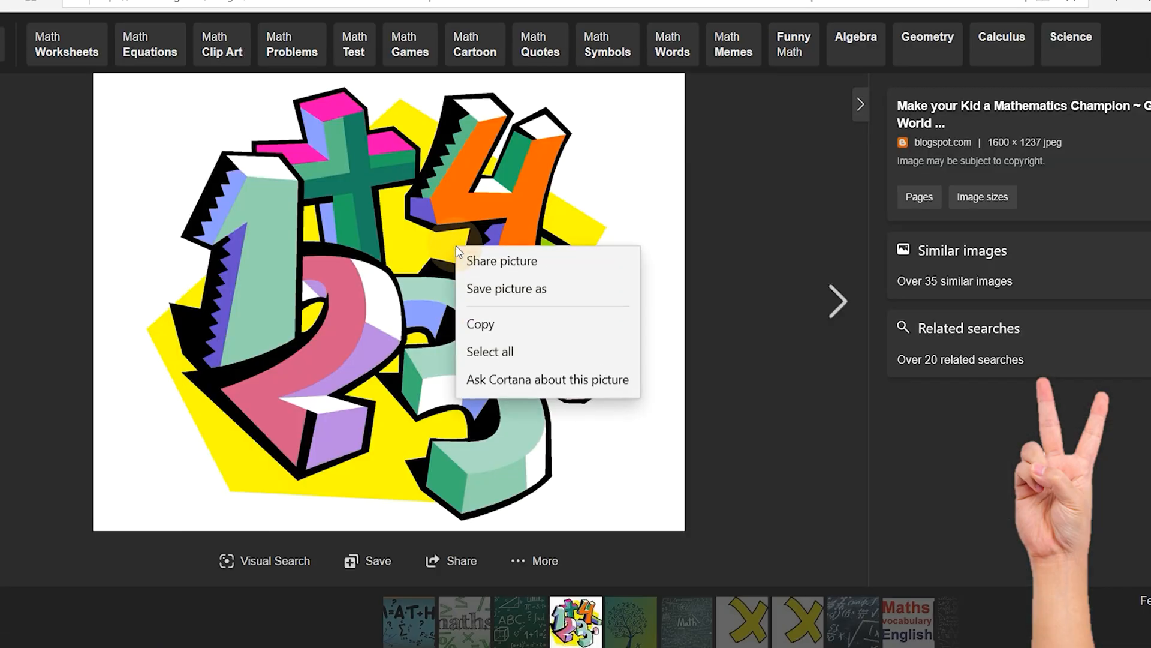
{"action": "left_click", "coordinate": [507, 289]}
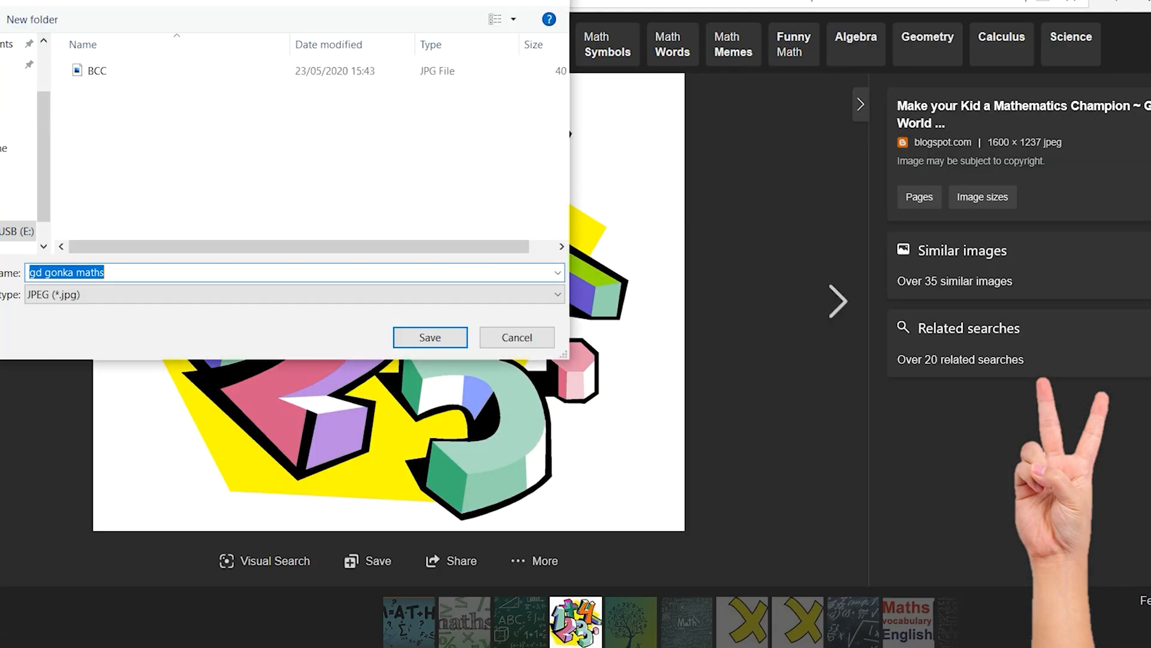
{"action": "type", "text": "maths"}
{"action": "key", "text": "Return"}
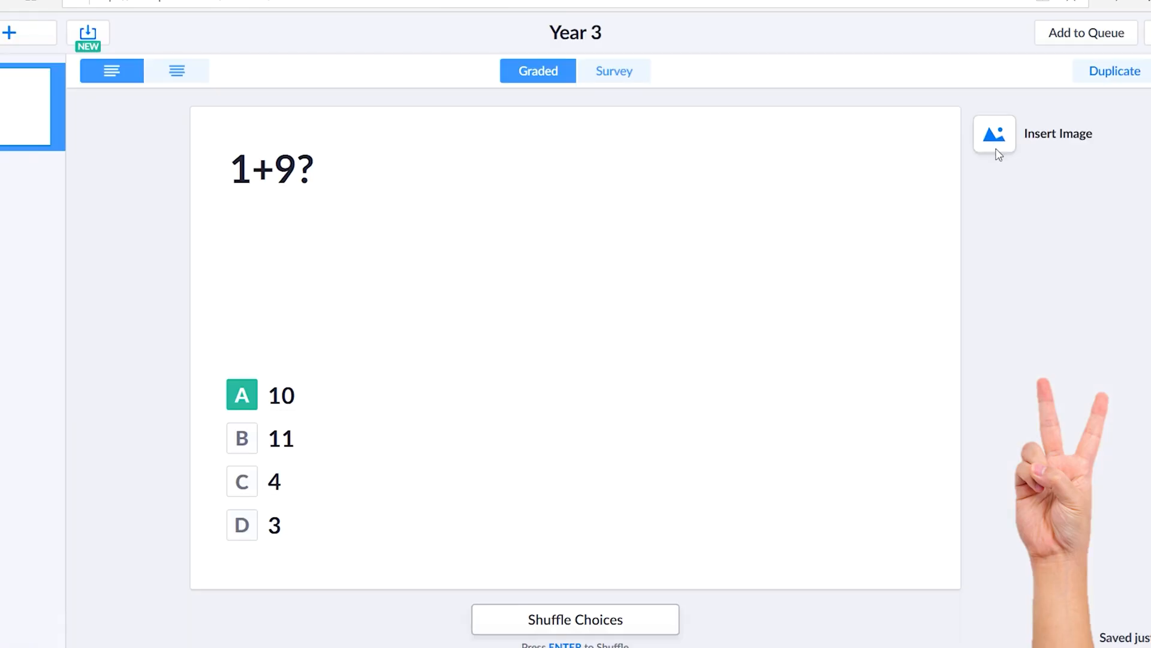
Insert the saved maths picture into the 1+9? question of the Year 3 set.
{"action": "left_click", "coordinate": [995, 146]}
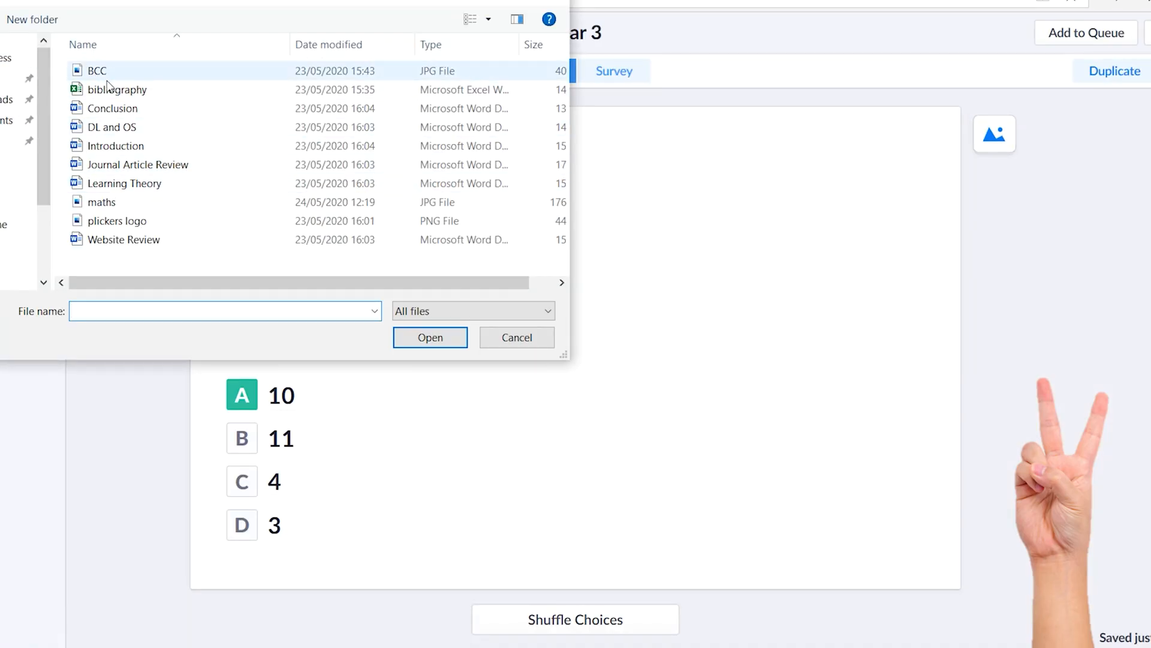
{"action": "left_click", "coordinate": [120, 203]}
{"action": "left_click", "coordinate": [445, 340]}
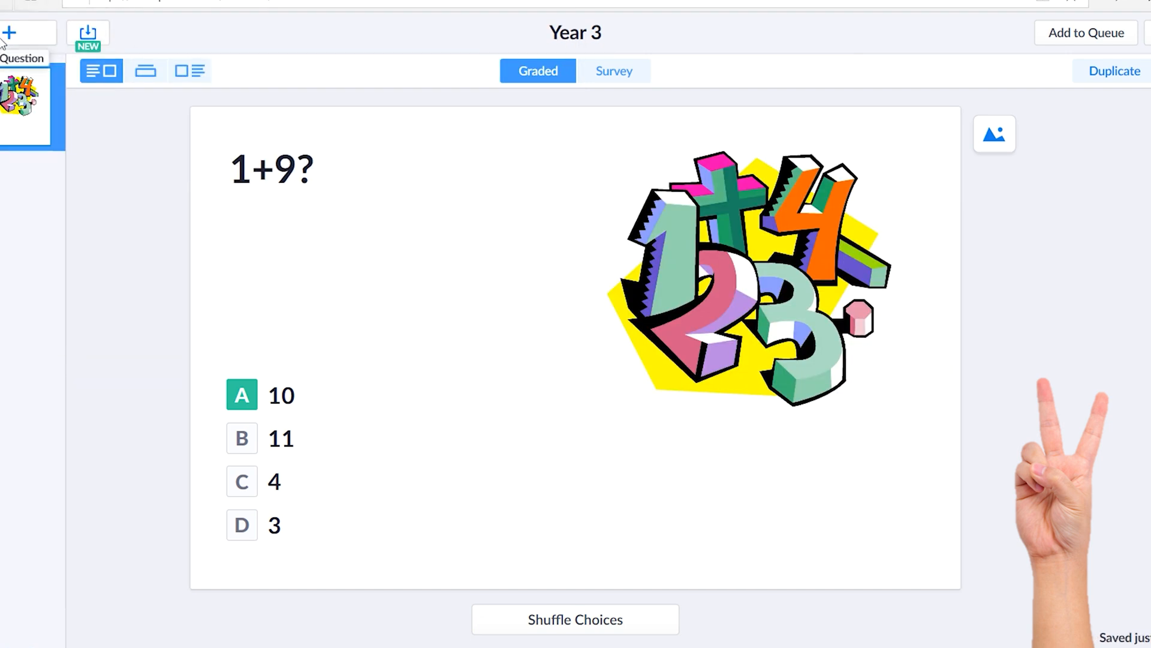
Add a new question to the Year 3 set with the text "2+2?".
{"action": "left_click", "coordinate": [38, 34]}
{"action": "left_click", "coordinate": [388, 242]}
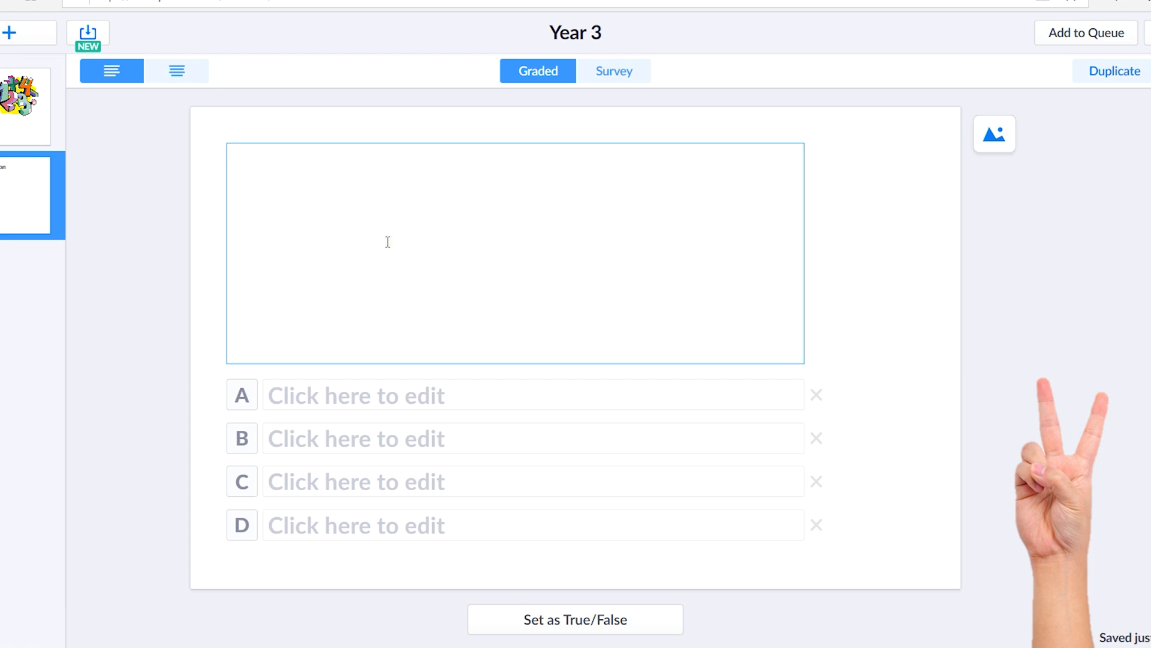
{"action": "type", "text": "2+2?"}
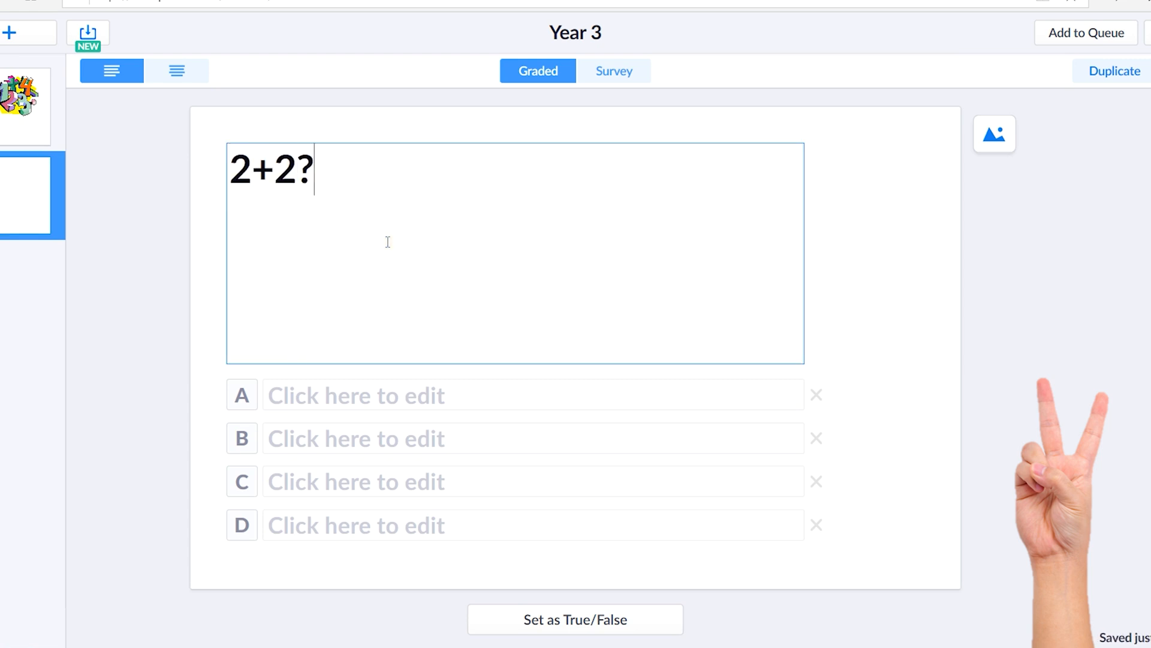
Enter 3, 4, 5 and 6 as answer choices A to D for the 2+2? question.
{"action": "key", "text": "Tab"}
{"action": "type", "text": "3"}
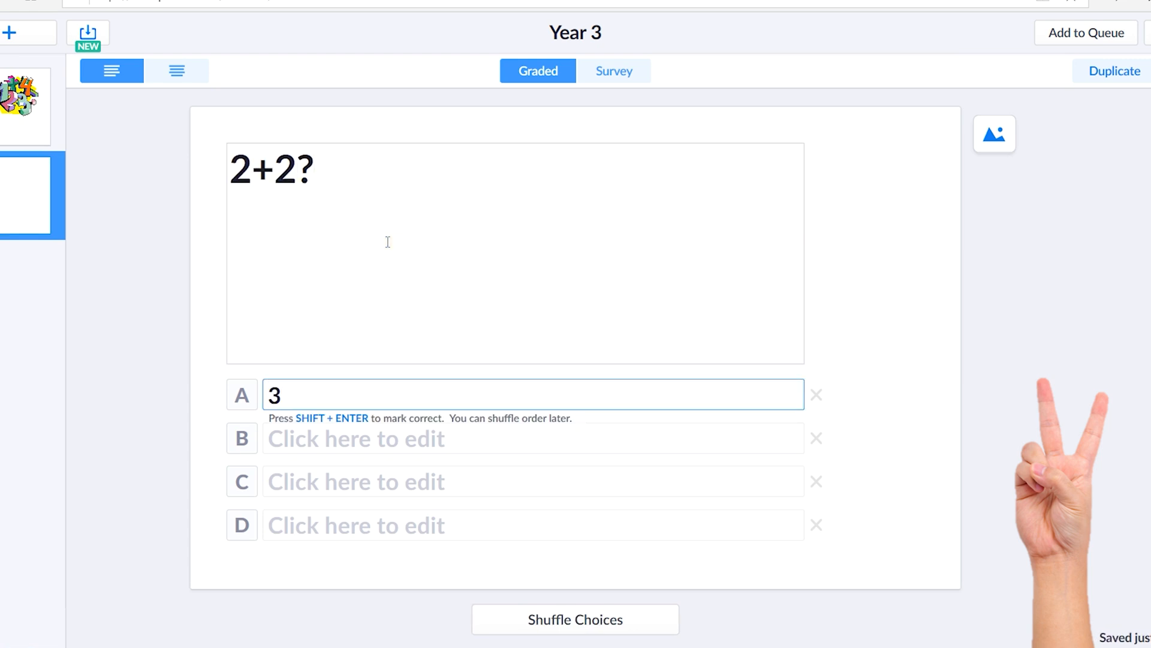
{"action": "key", "text": "Tab"}
{"action": "type", "text": "4"}
{"action": "key", "text": "Tab"}
{"action": "type", "text": "5"}
{"action": "key", "text": "Tab"}
{"action": "type", "text": "6"}
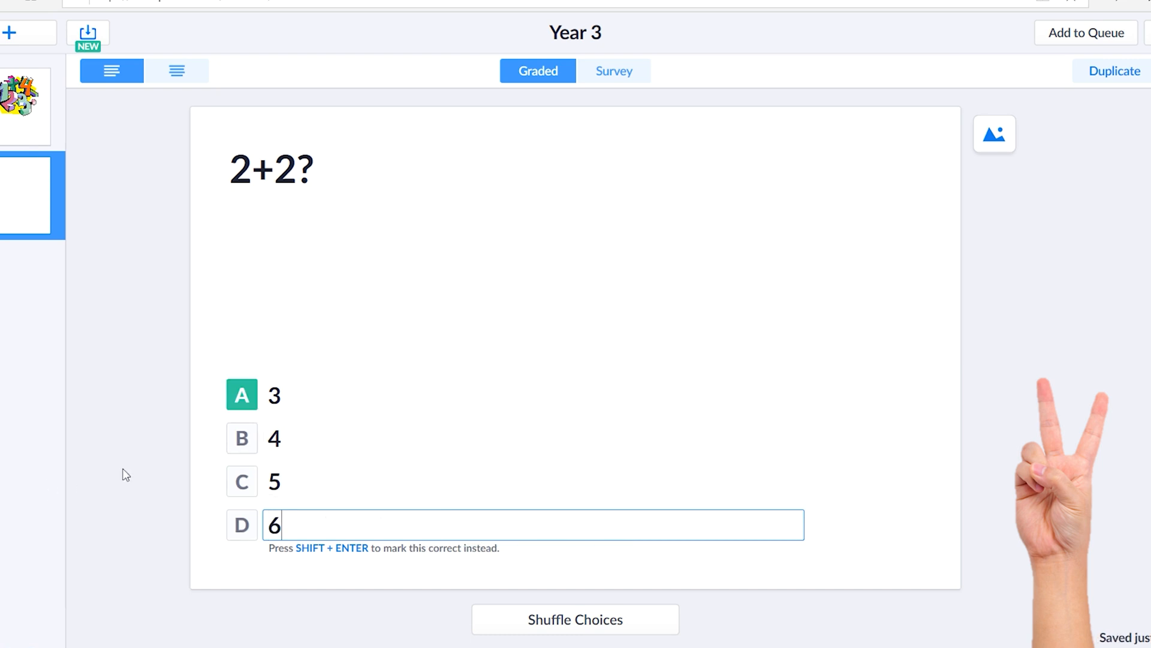
Mark 4 as the correct answer to the 2+2? question and shuffle its choices.
{"action": "left_click", "coordinate": [242, 438]}
{"action": "left_click", "coordinate": [562, 622]}
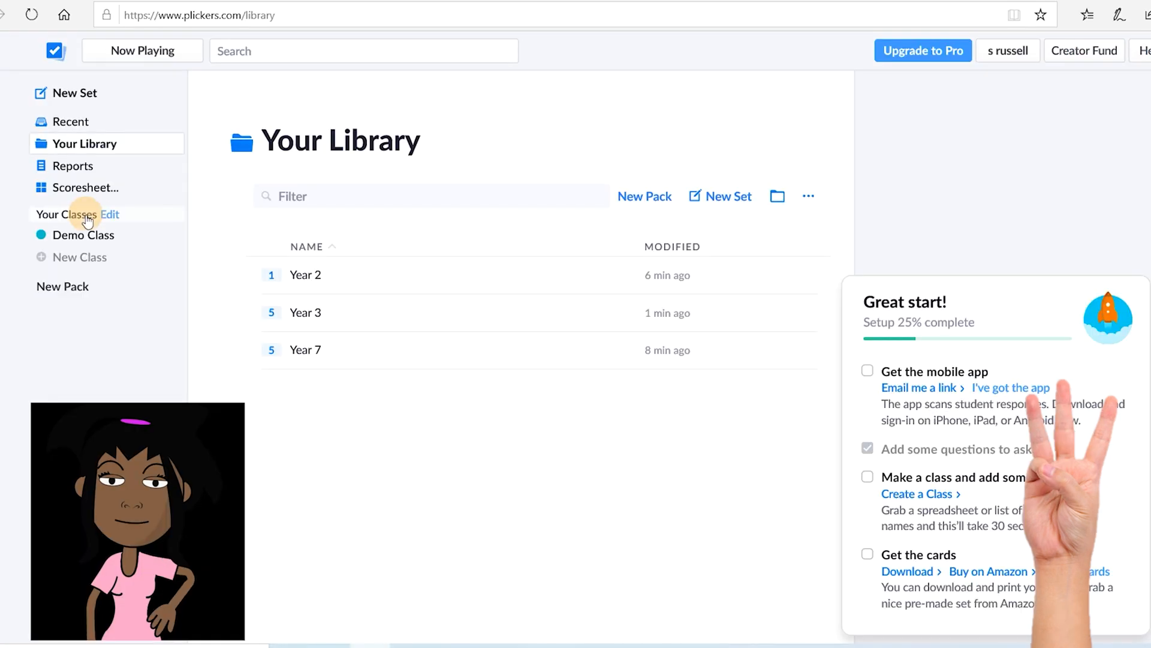
Review the active and archived class lists in the class management dialog, then close it without archiving anything.
{"action": "left_click", "coordinate": [85, 214]}
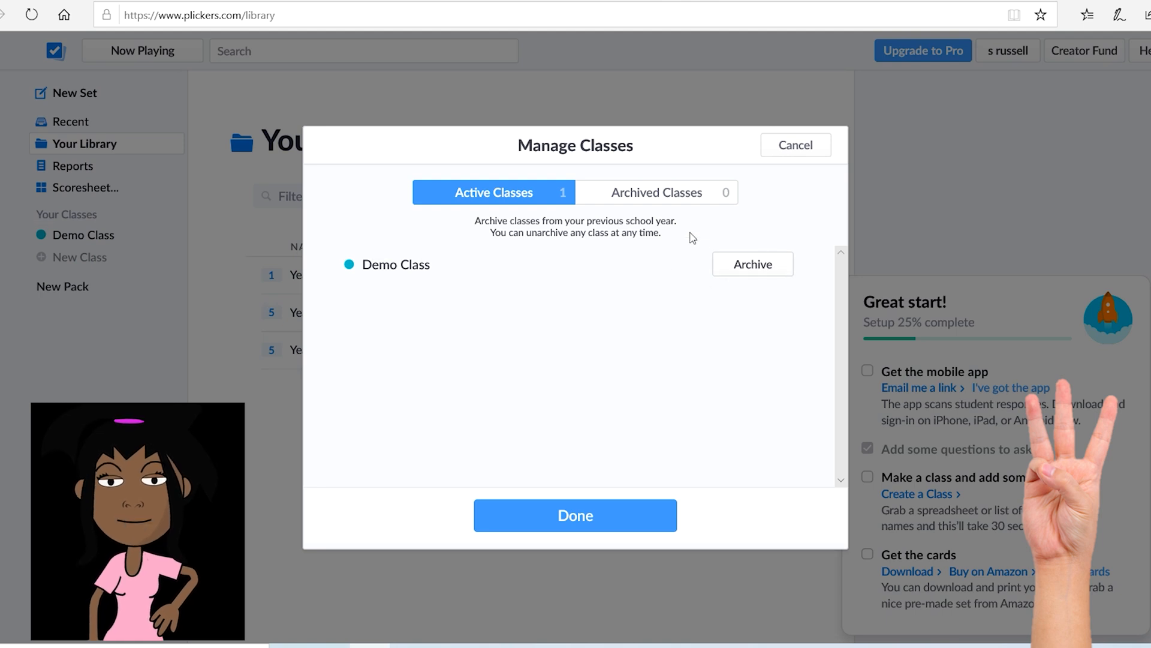
{"action": "left_click", "coordinate": [630, 191]}
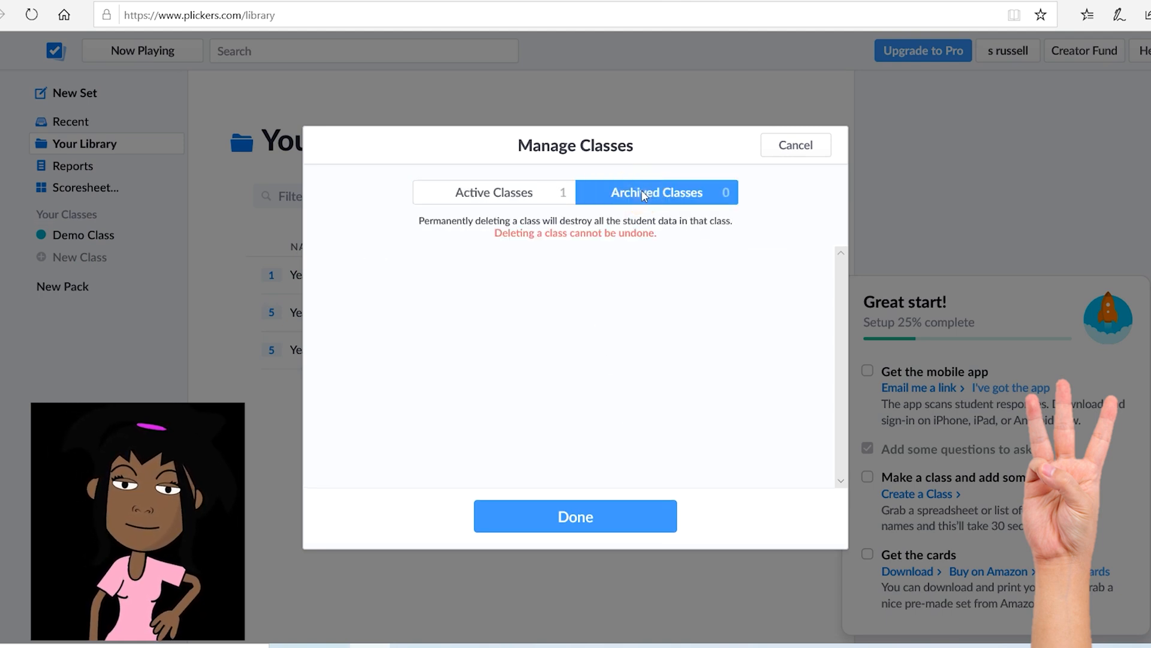
{"action": "left_click", "coordinate": [489, 205]}
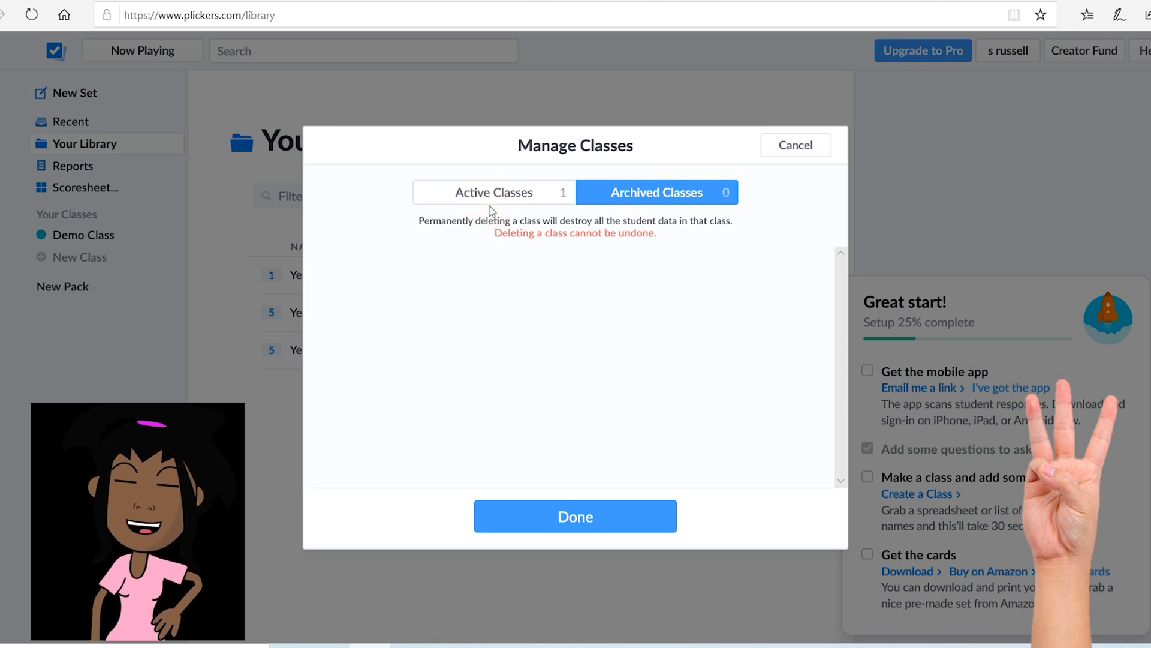
{"action": "left_click", "coordinate": [502, 193]}
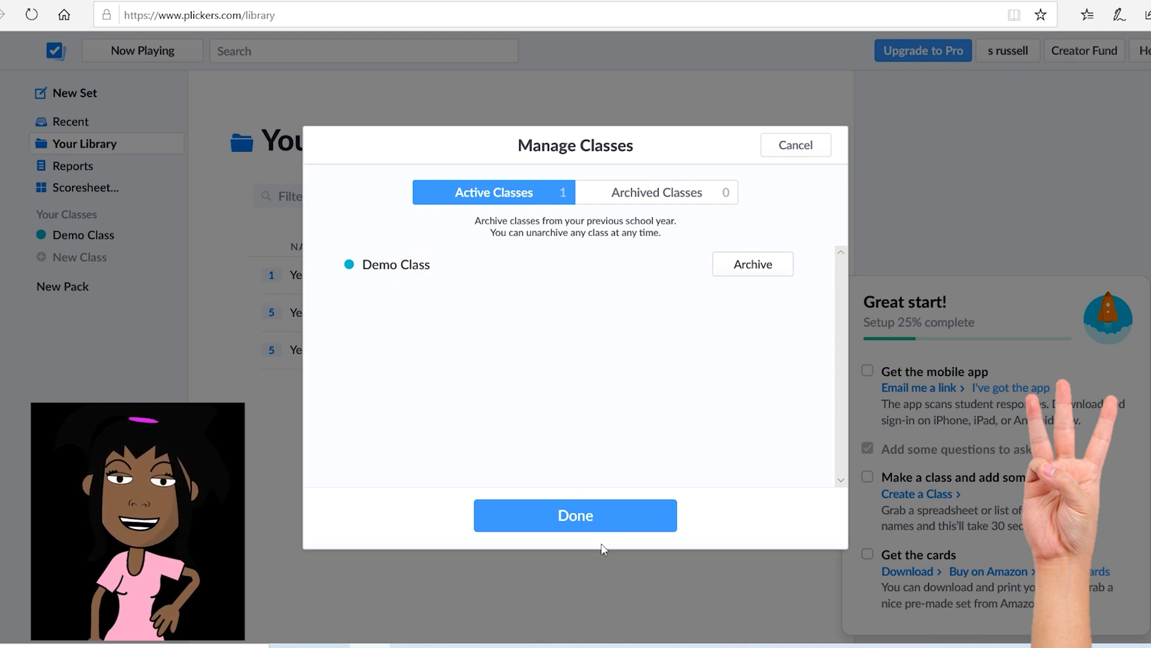
{"action": "left_click", "coordinate": [601, 516]}
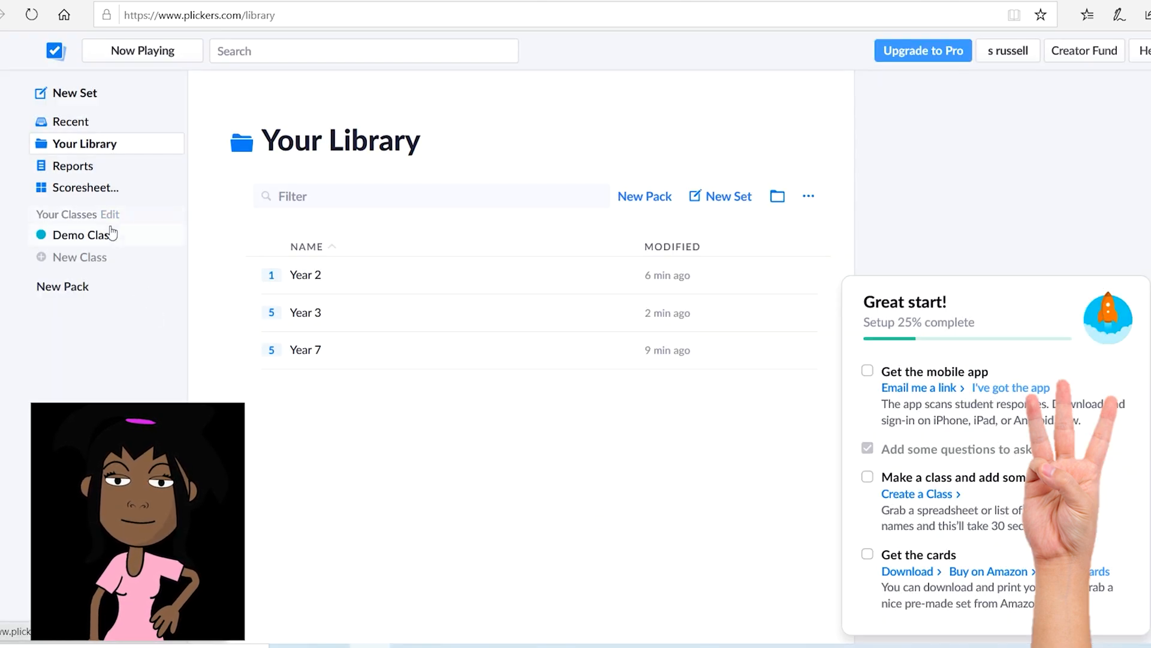
Create a new class named Year 3 Maths.
{"action": "left_click", "coordinate": [78, 262]}
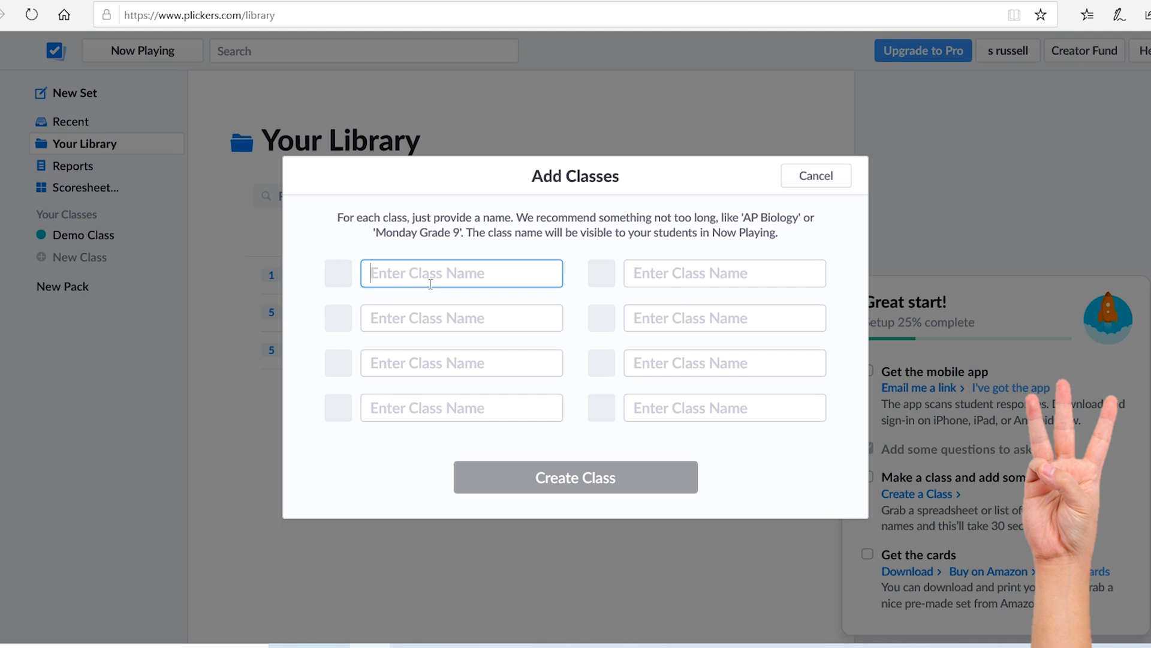
{"action": "type", "text": "Year 3 Maths"}
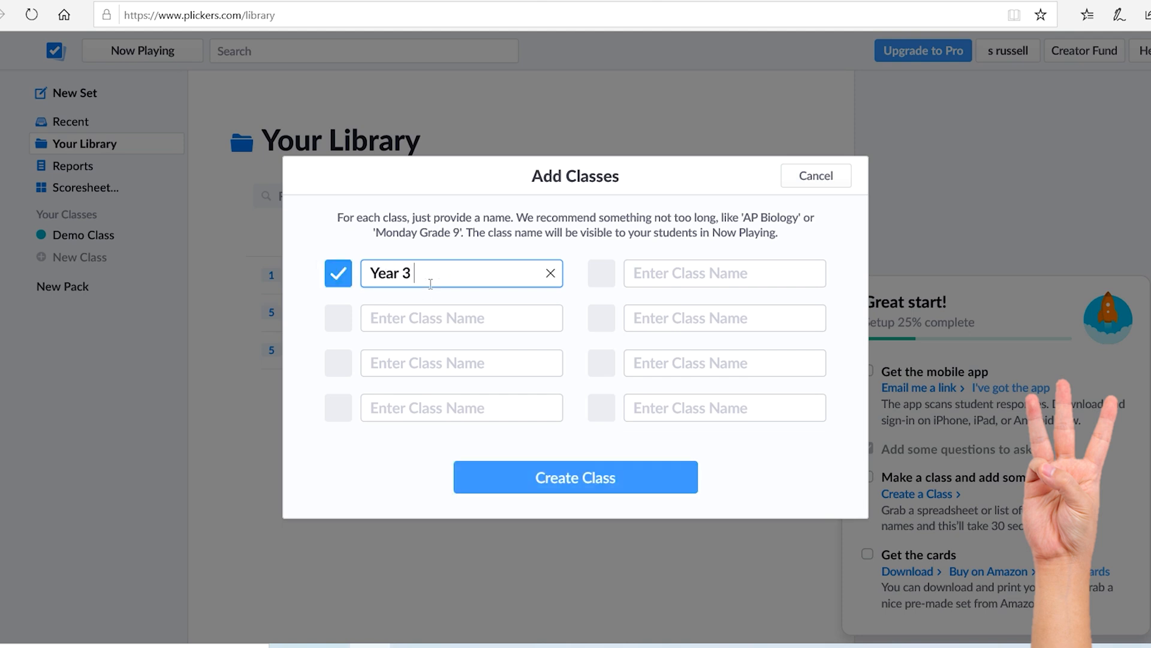
{"action": "left_click", "coordinate": [549, 473]}
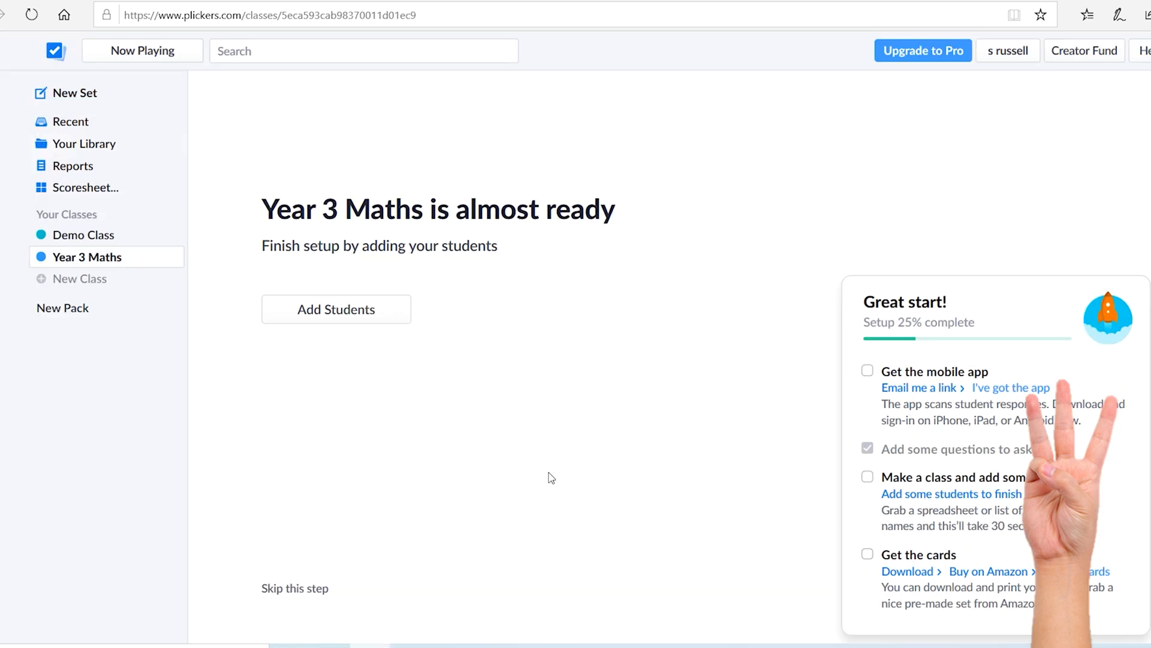
Start adding students to Year 3 Maths and enter the first two students' full names on separate lines.
{"action": "left_click", "coordinate": [327, 320]}
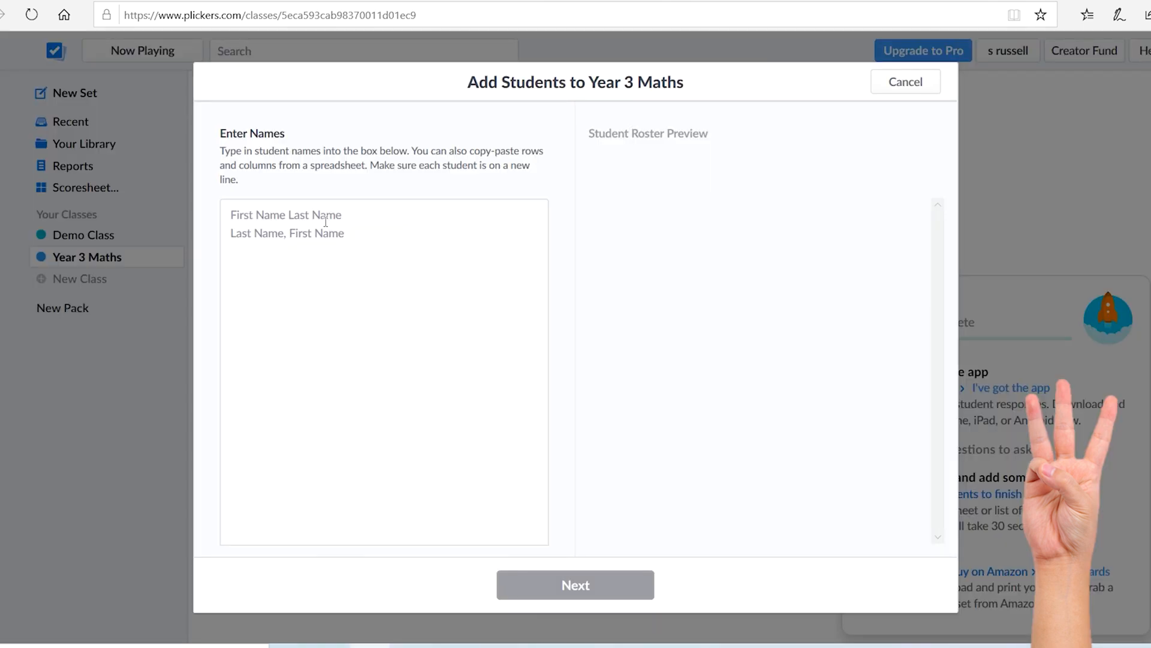
{"action": "left_click", "coordinate": [326, 222]}
{"action": "left_click", "coordinate": [321, 214]}
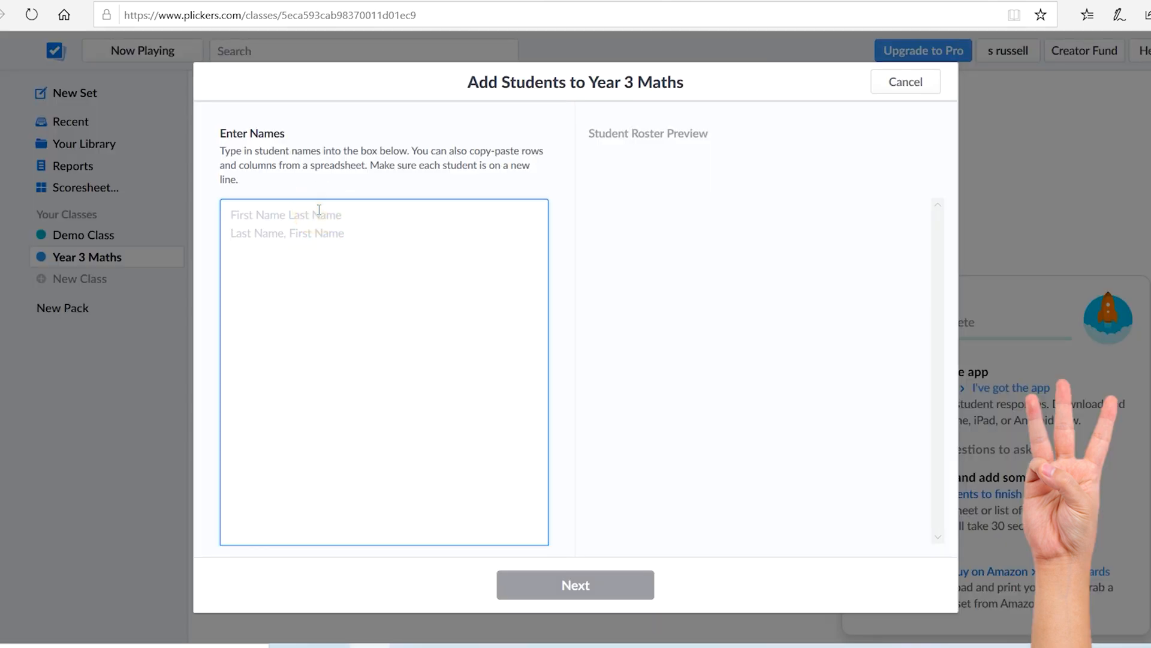
{"action": "type", "text": "John "}
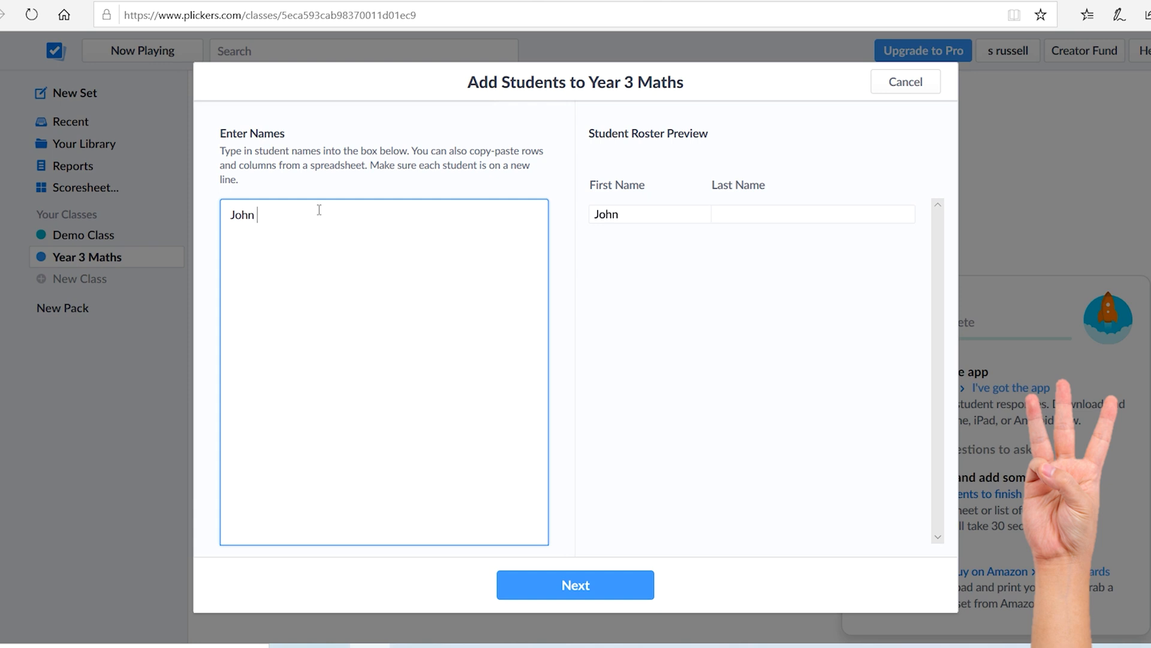
{"action": "type", "text": "Wic"}
{"action": "type", "text": "ks "}
{"action": "type", "text": "Joe "}
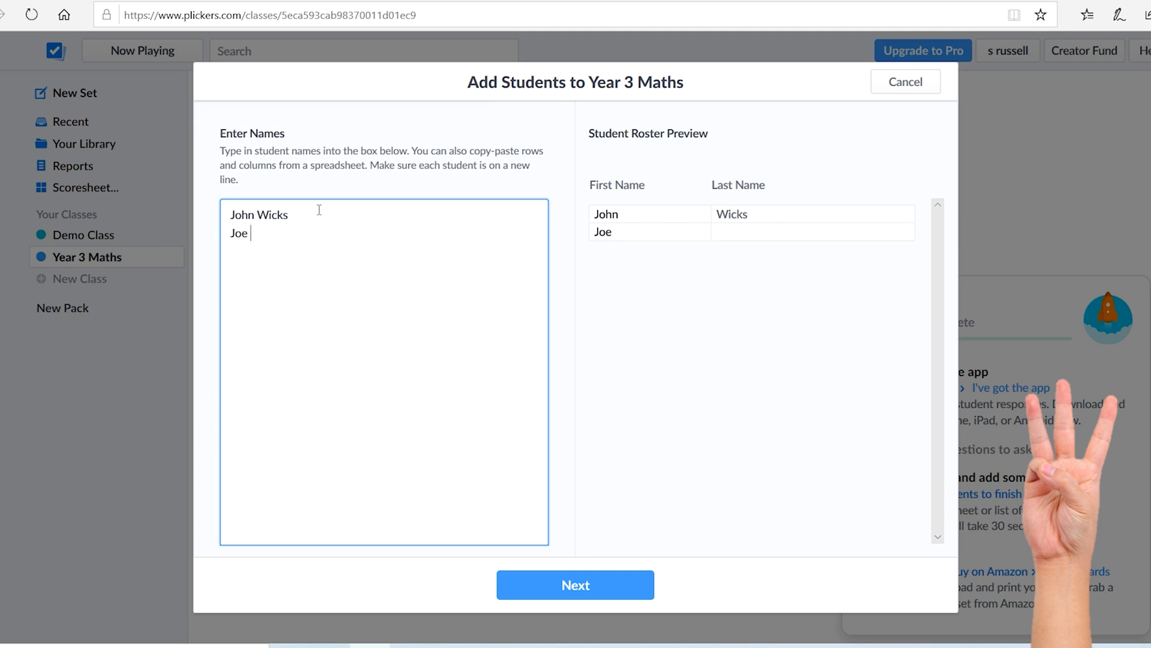
{"action": "type", "text": "Blogss"}
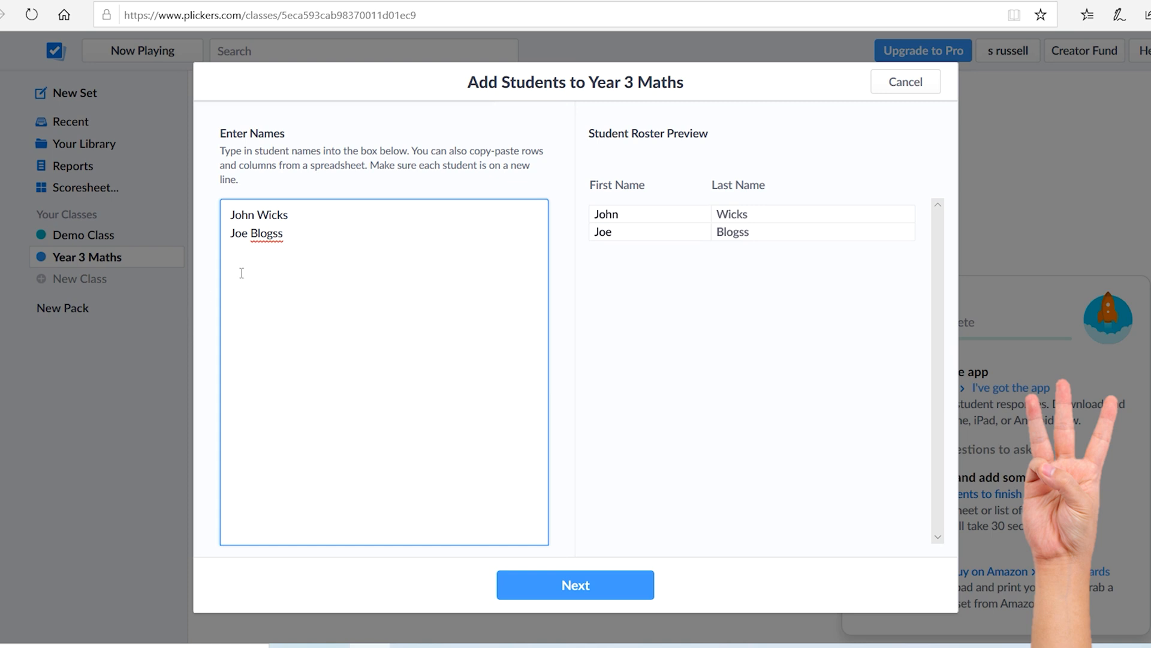
Correct the spelling of the second student's last name in the names list.
{"action": "left_click", "coordinate": [278, 233]}
{"action": "key", "text": "BackSpace"}
{"action": "type", "text": "g"}
Add two more students' full names on new lines and finish the roster with the students in the order entered.
{"action": "key", "text": "Down"}
{"action": "type", "text": "Julie Dean"}
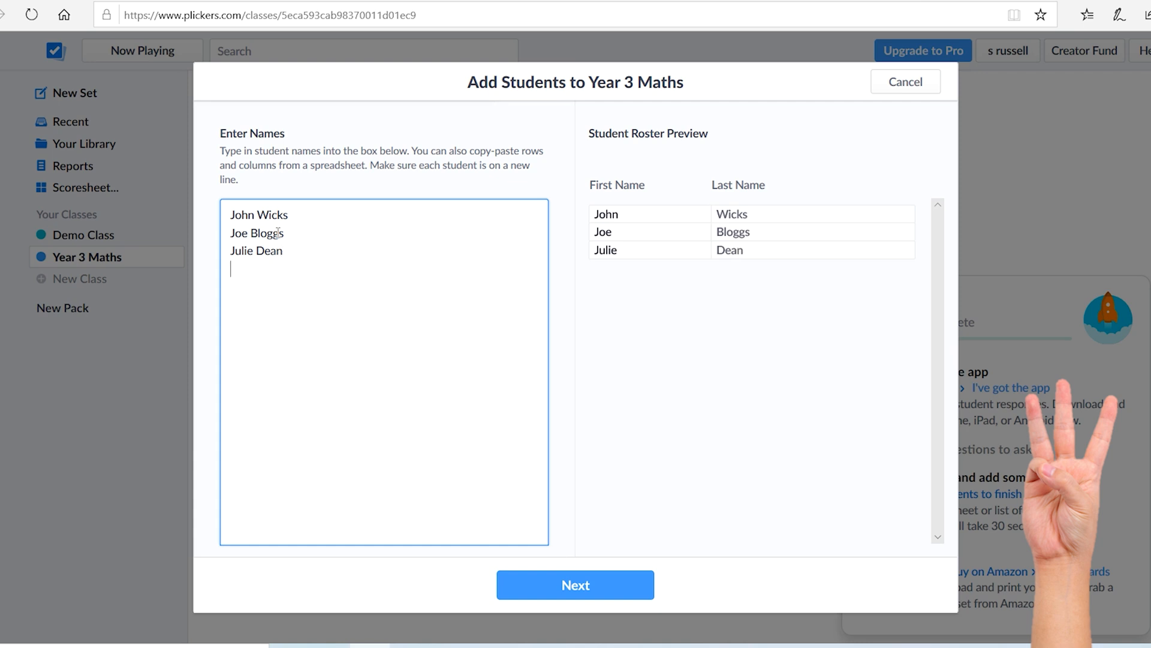
{"action": "type", "text": " Jay Daniels"}
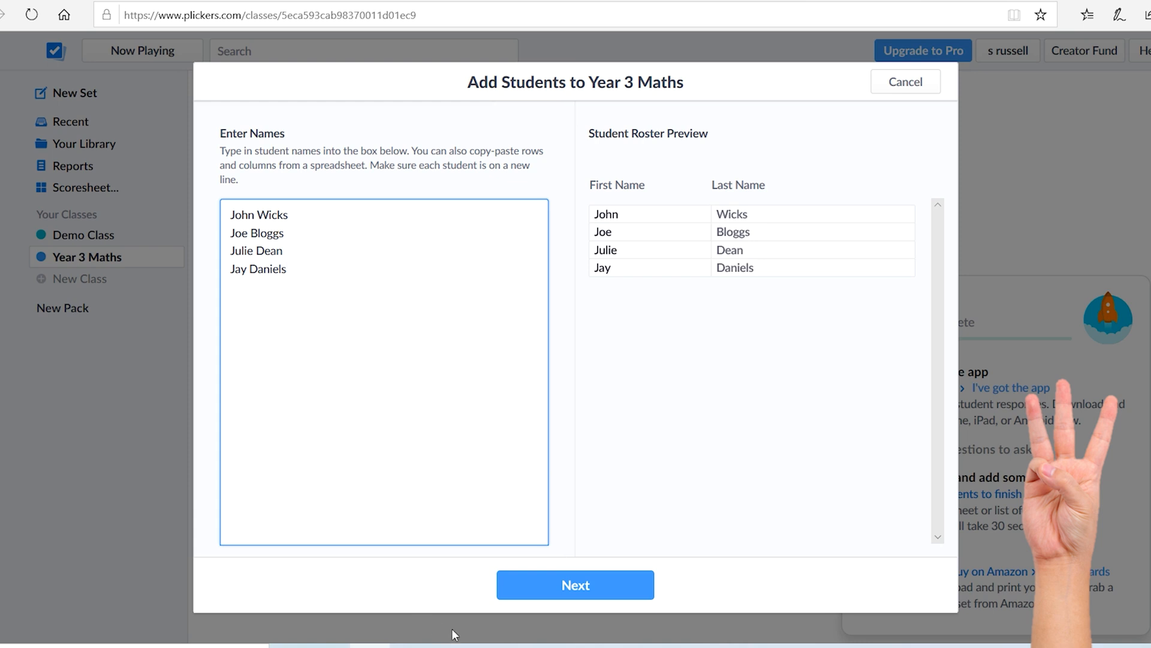
{"action": "left_click", "coordinate": [585, 585]}
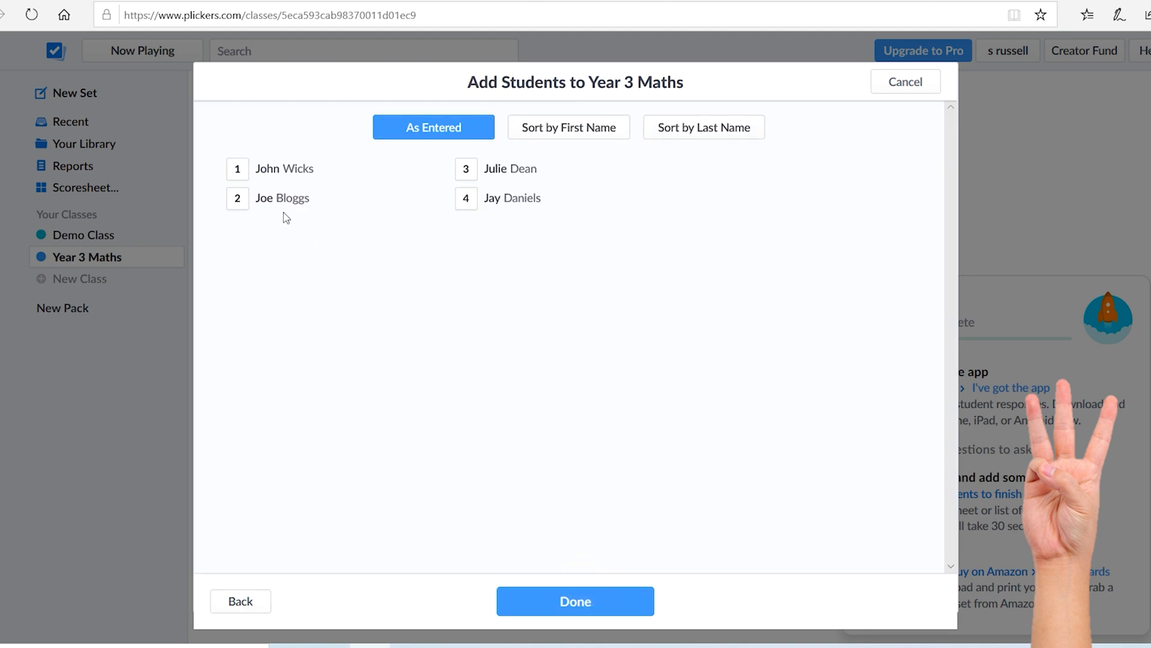
{"action": "left_click", "coordinate": [559, 603]}
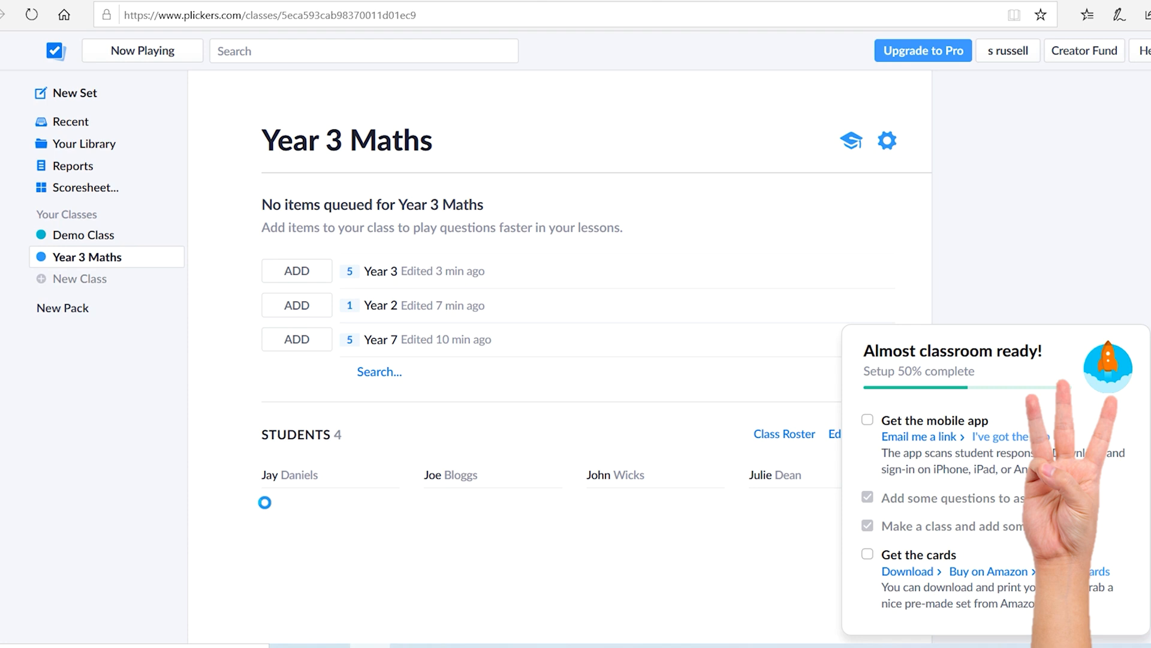
Add the Year 3 question set to the Year 3 Maths class queue.
{"action": "left_click", "coordinate": [320, 275]}
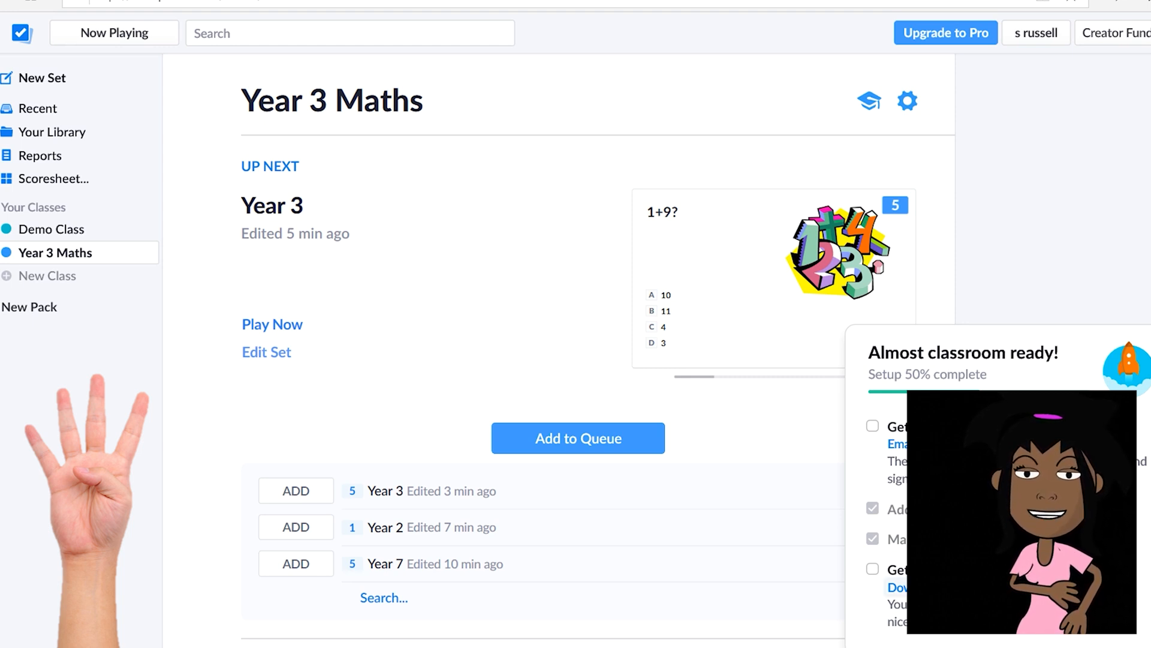
Open the printable Plickers cards document and look through the first few numbered cards.
{"action": "left_click", "coordinate": [924, 587]}
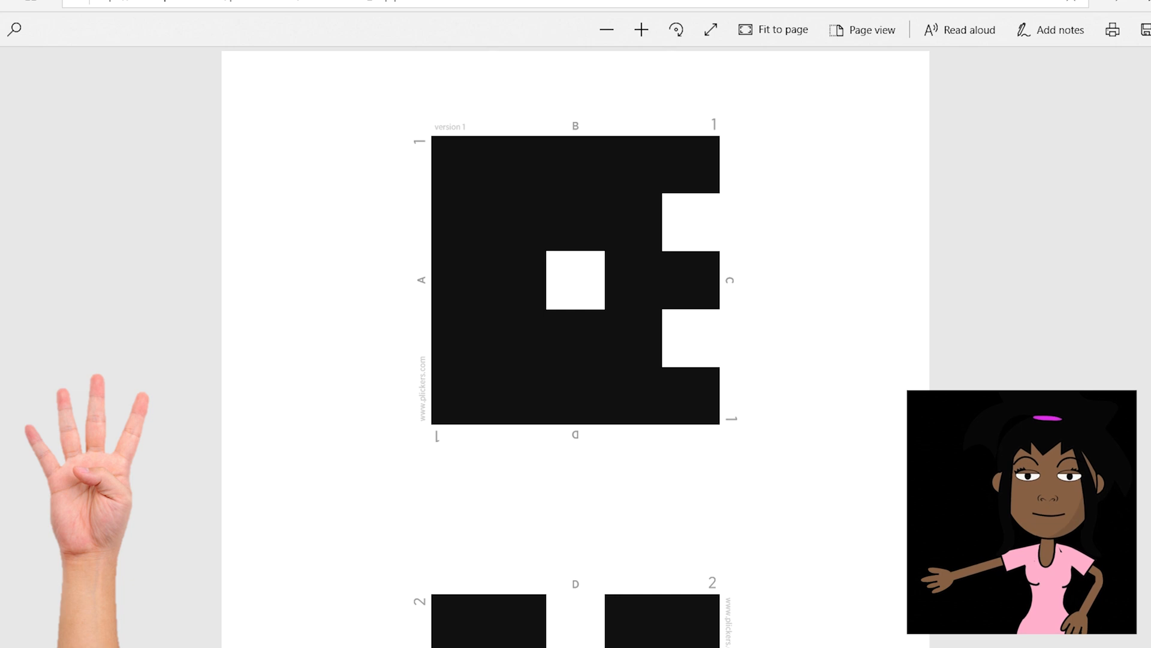
{"action": "scroll", "coordinate": [576, 348], "scroll_direction": "down", "scroll_amount": 15}
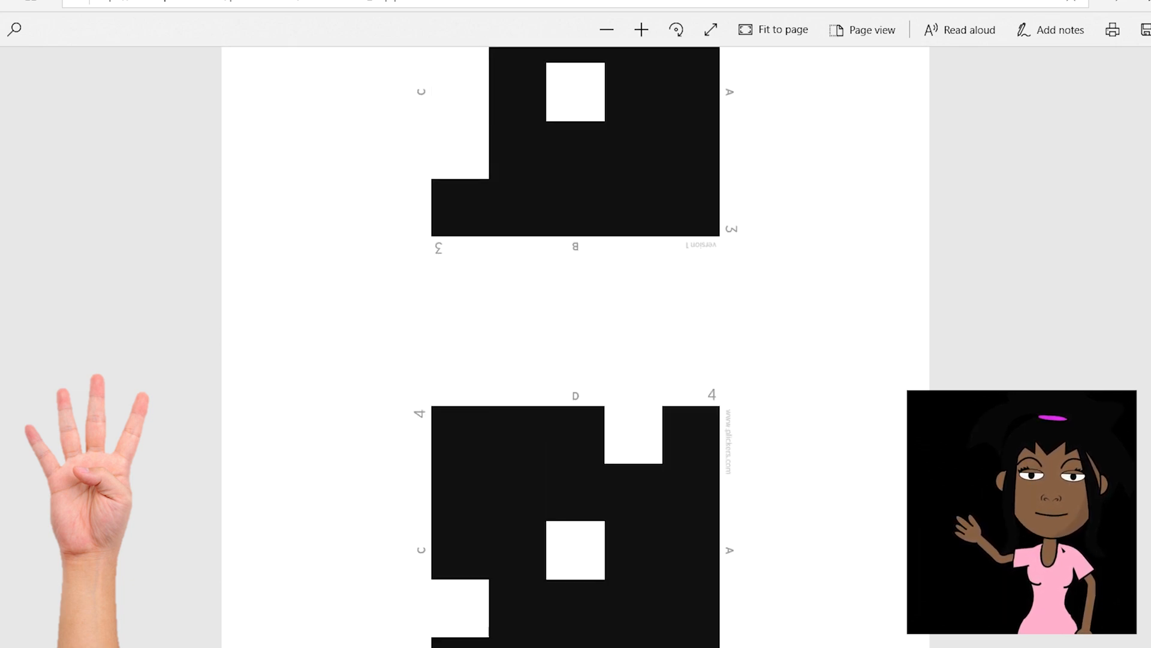
{"action": "scroll", "coordinate": [575, 348], "scroll_direction": "up", "scroll_amount": 14}
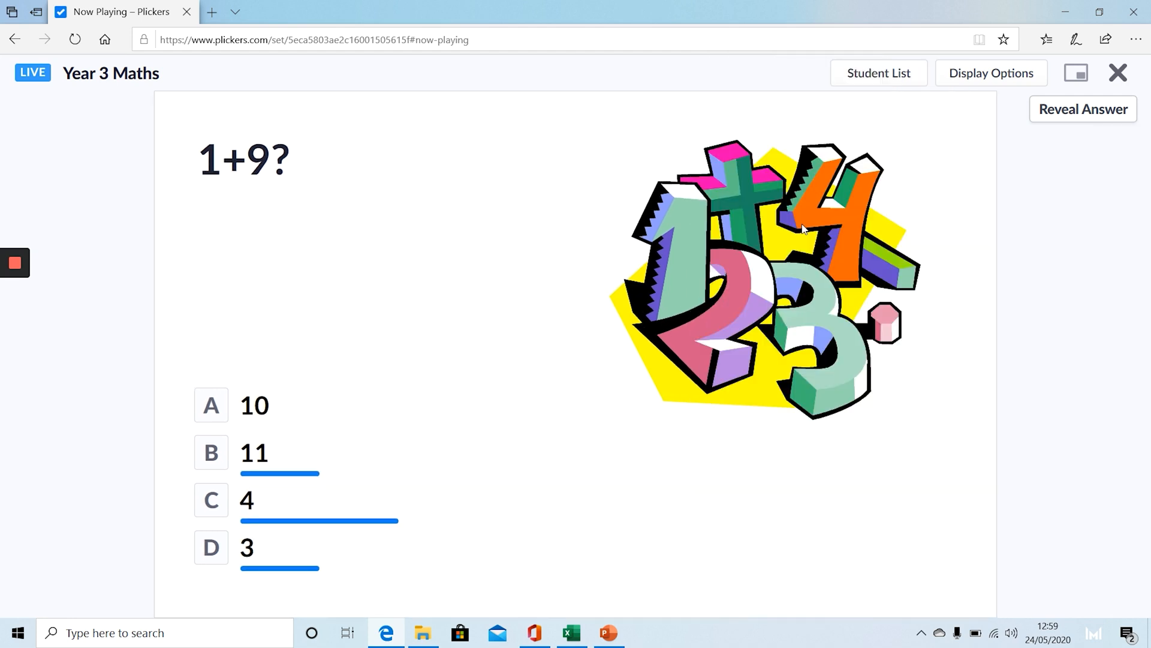
Reveal the correct answers to the 1+9? and 2+2? questions in the live session.
{"action": "left_click", "coordinate": [1054, 115]}
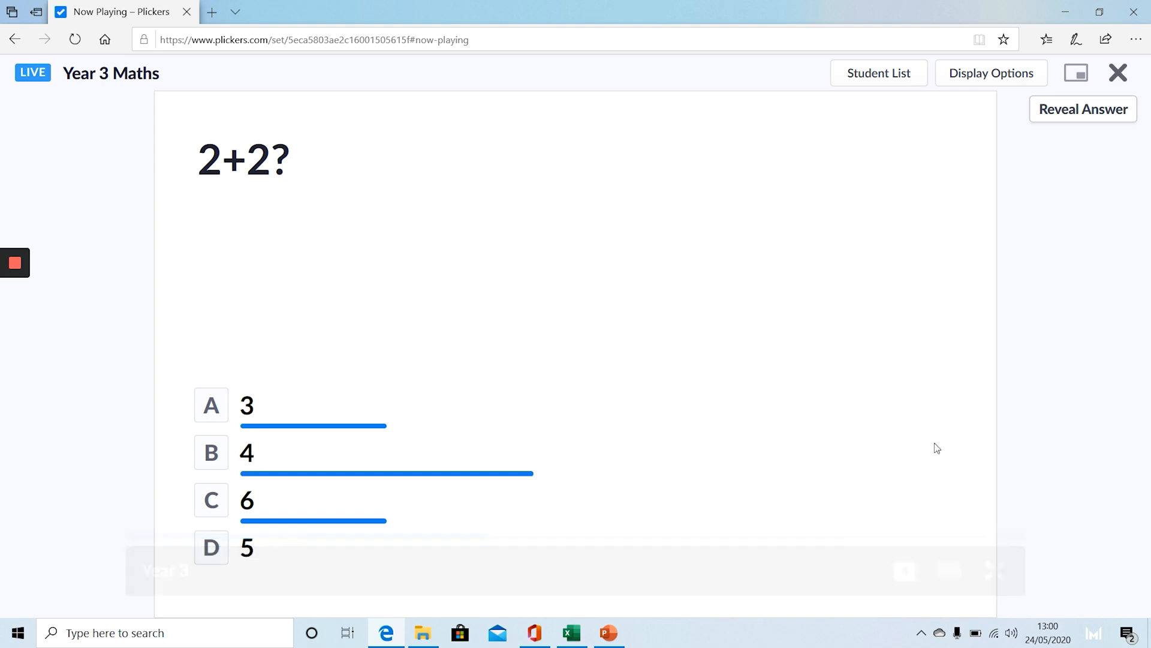
{"action": "left_click", "coordinate": [1087, 118]}
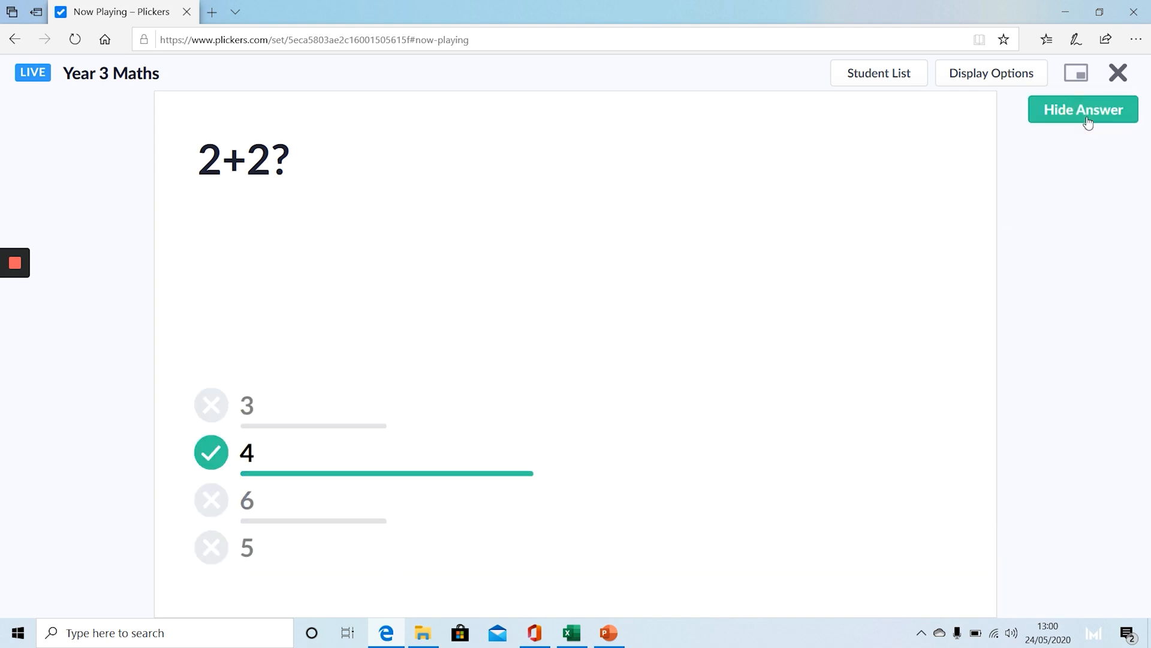
Change the live display options to mark incorrect answers in red and show answer letters and response counts.
{"action": "left_click", "coordinate": [974, 76]}
{"action": "left_click", "coordinate": [971, 215]}
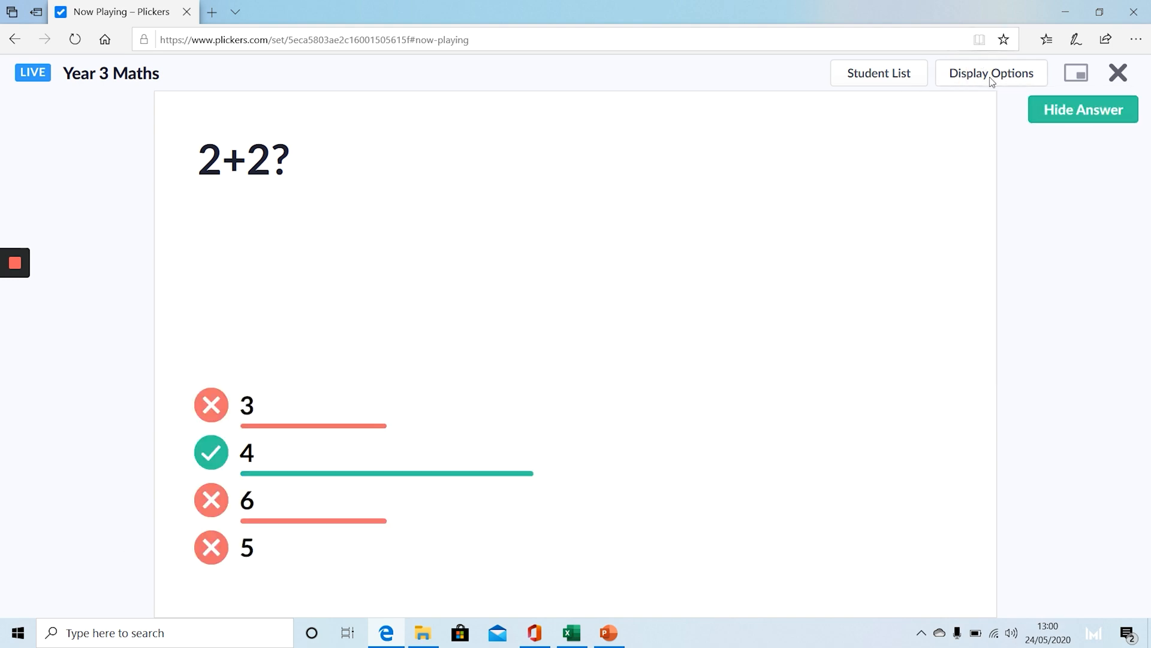
{"action": "left_click", "coordinate": [992, 74]}
{"action": "left_click", "coordinate": [1004, 289]}
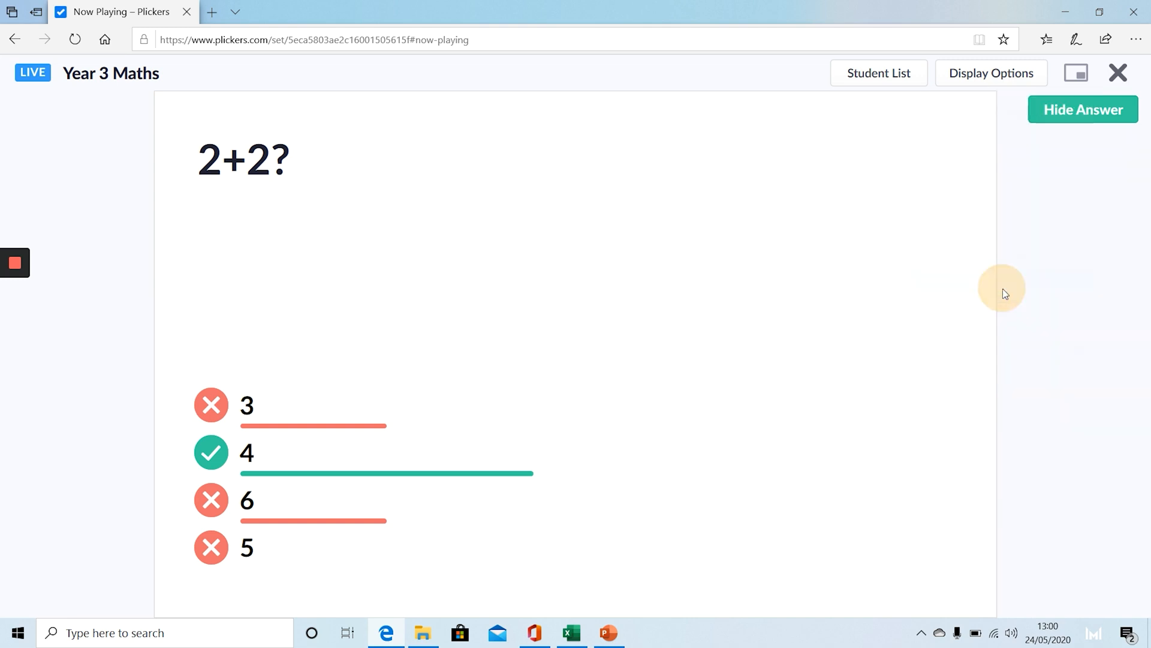
{"action": "left_click", "coordinate": [974, 75]}
{"action": "left_click", "coordinate": [974, 353]}
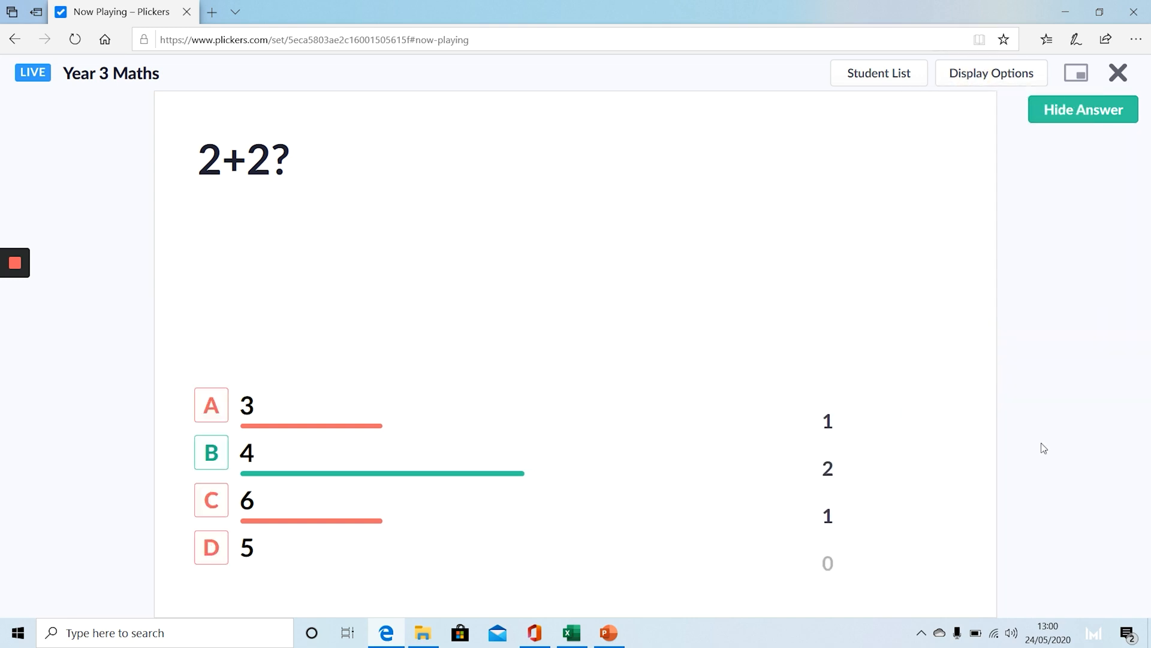
Advance the live session to the 10x6? question and show the list of student names beside it.
{"action": "key", "text": "Right"}
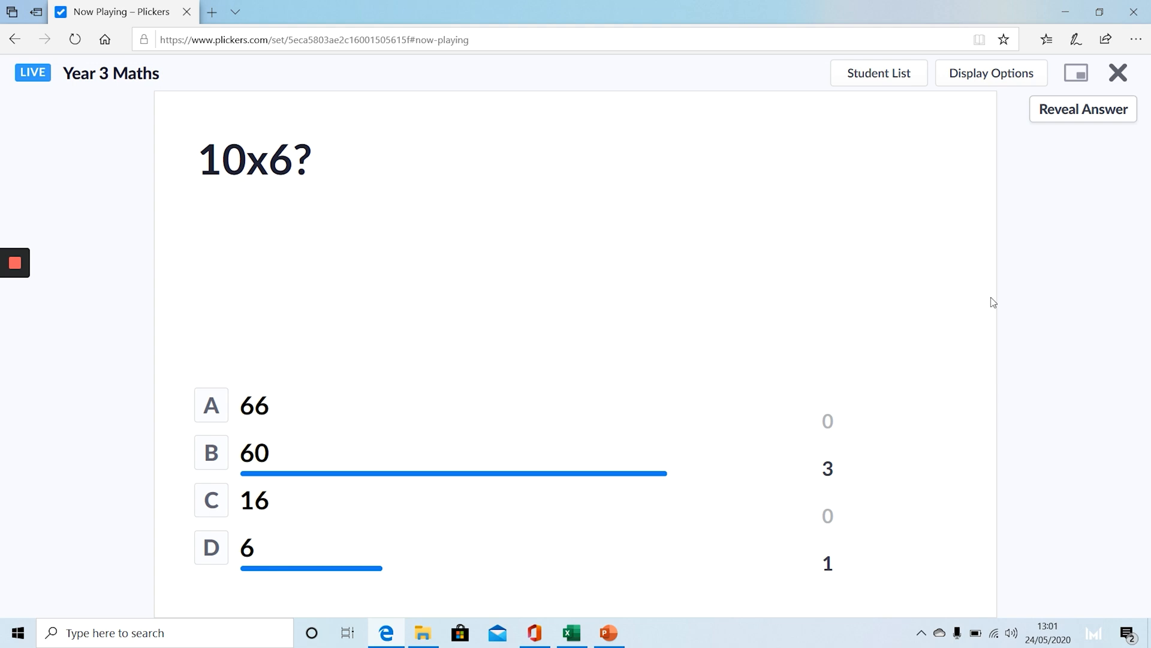
{"action": "left_click", "coordinate": [991, 72]}
{"action": "left_click", "coordinate": [859, 74]}
{"action": "left_click", "coordinate": [855, 167]}
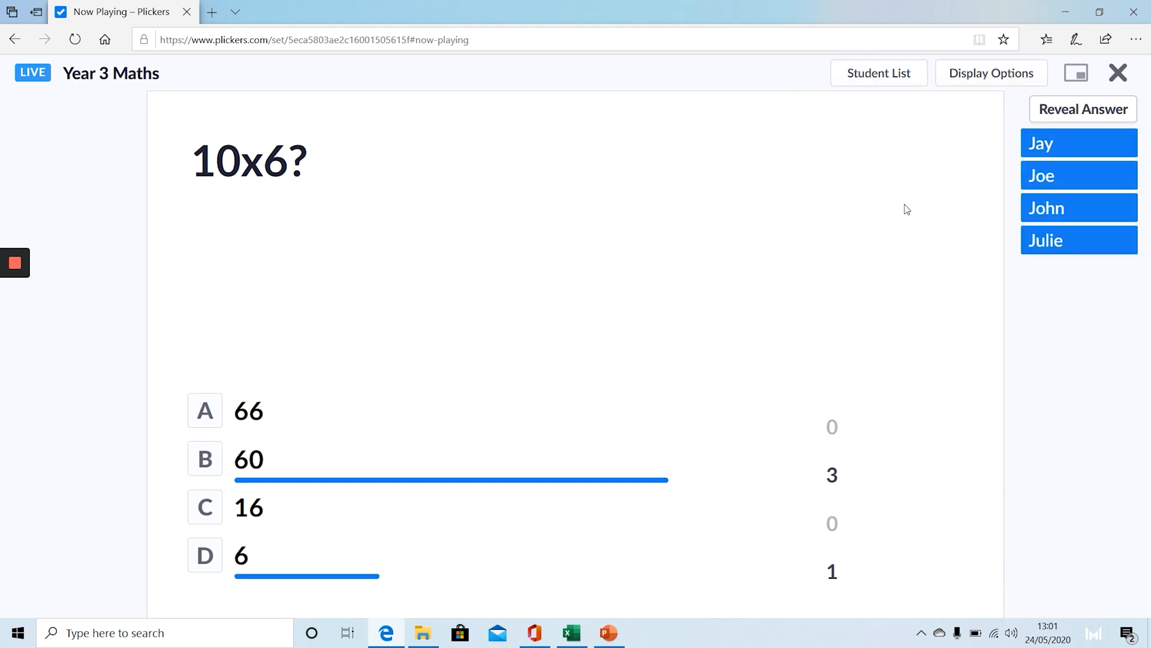
Show each student's answer letter in the student list and reveal the answer to the 5x0? question.
{"action": "left_click", "coordinate": [884, 73]}
{"action": "left_click", "coordinate": [903, 312]}
{"action": "left_click", "coordinate": [873, 74]}
{"action": "left_click", "coordinate": [866, 382]}
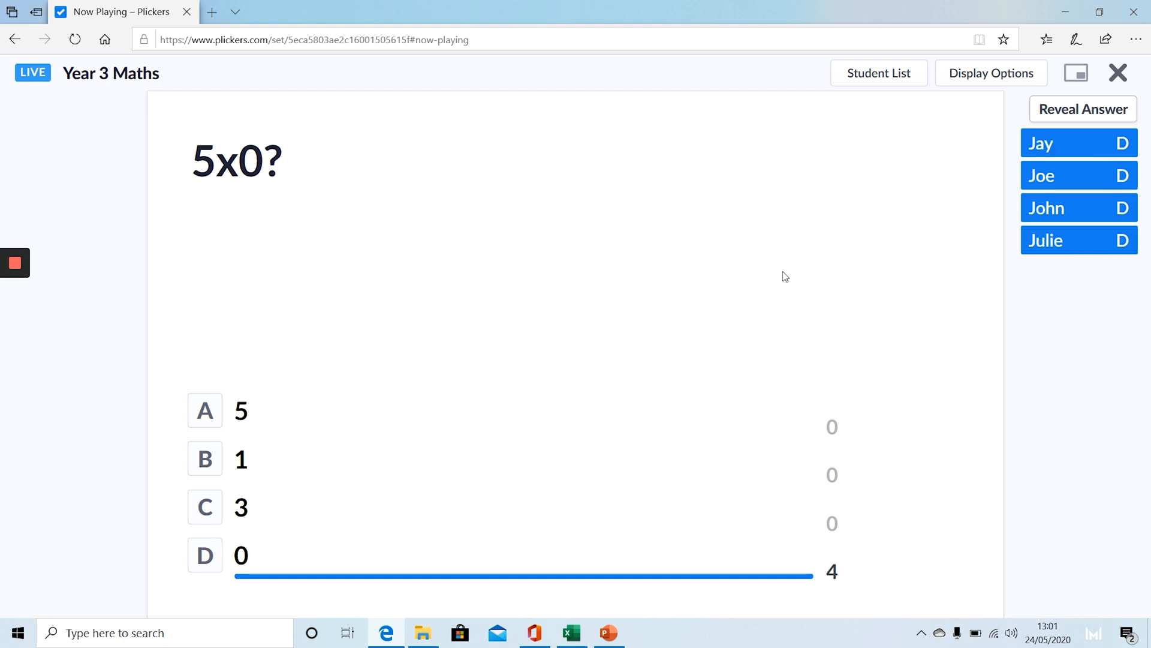
{"action": "left_click", "coordinate": [1080, 110]}
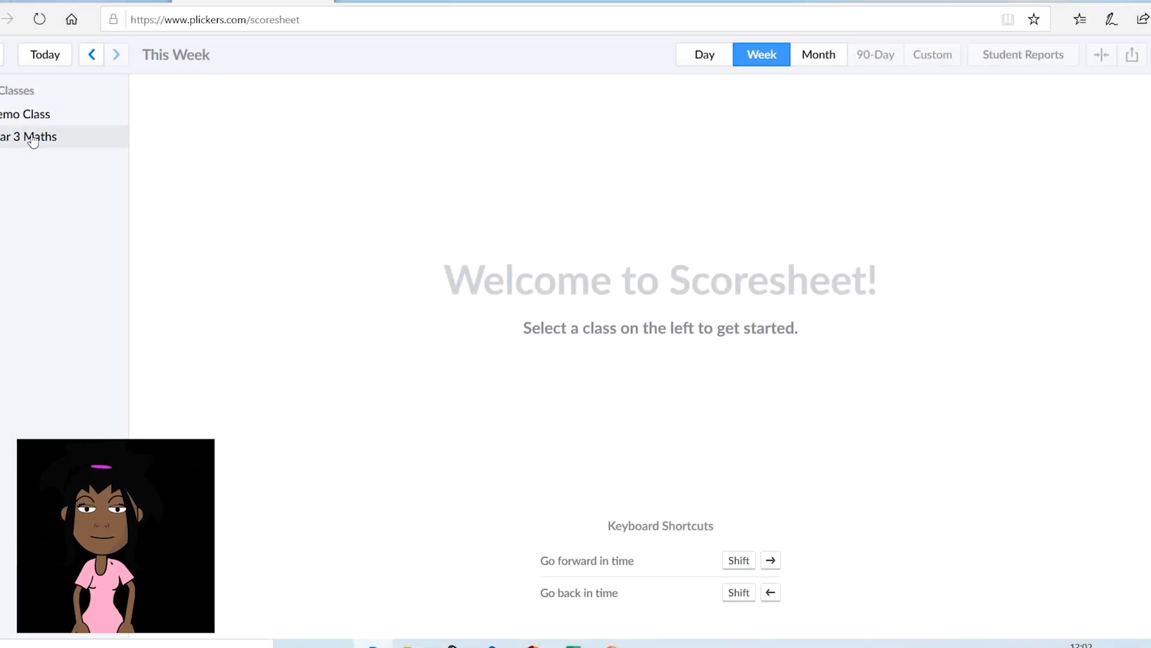
Examine this week's scoresheet for the Year 3 Maths class and return to the library.
{"action": "left_click", "coordinate": [33, 138]}
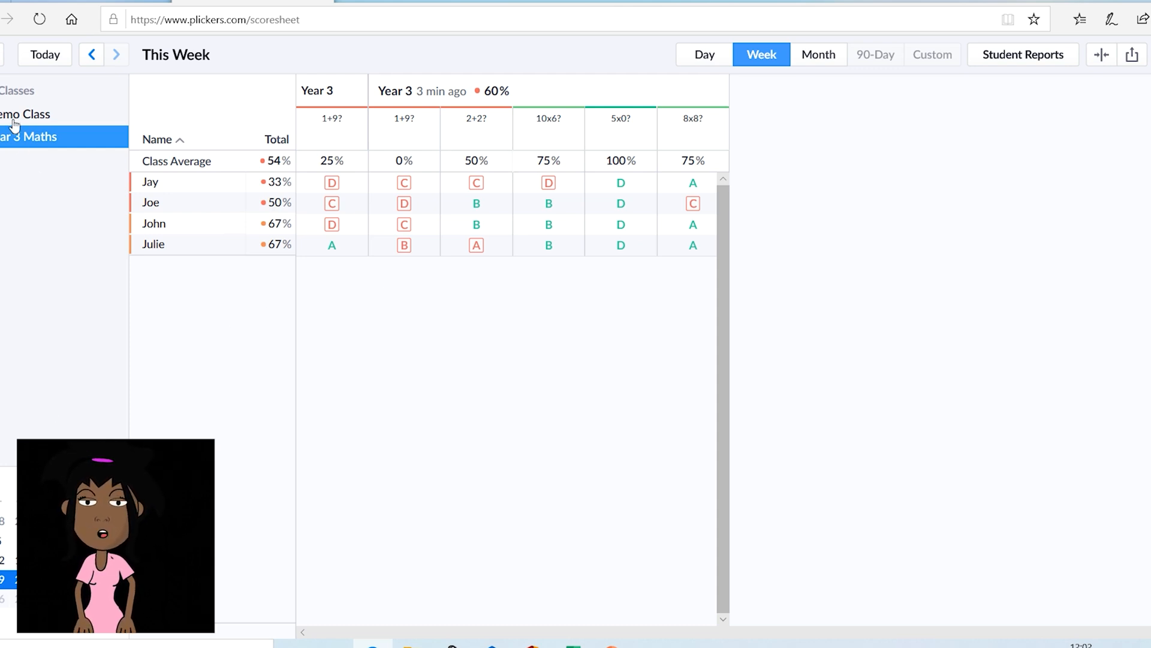
{"action": "left_click", "coordinate": [1, 54]}
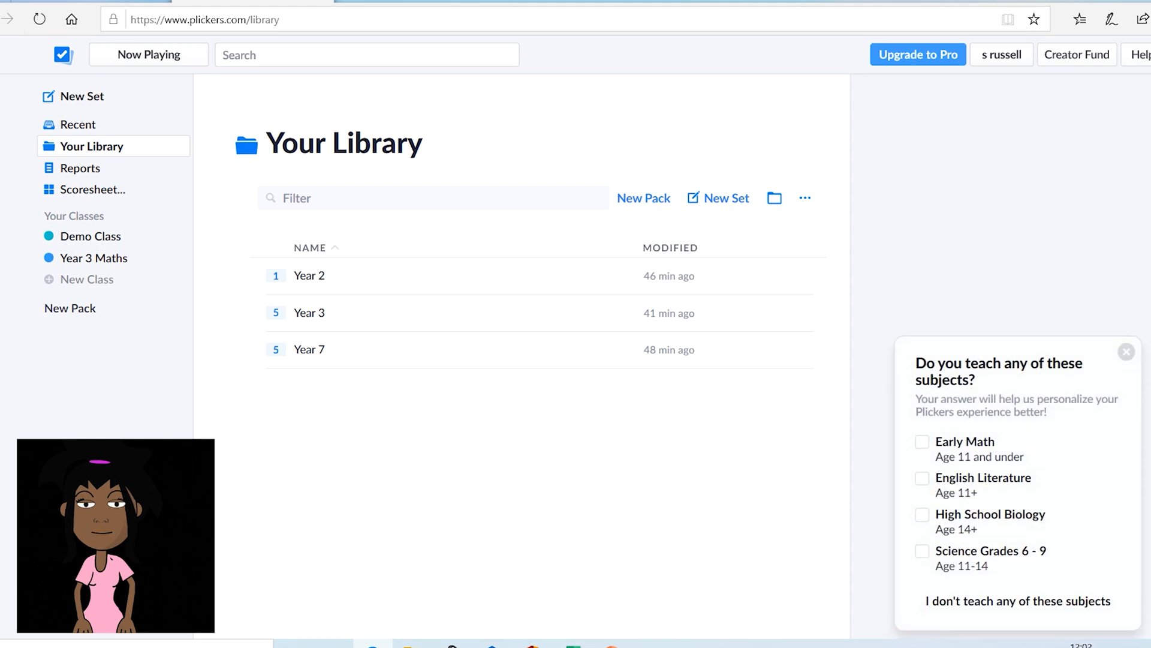
Open the most recent Year 3 report for Year 3 Maths and examine its student overview and question results.
{"action": "left_click", "coordinate": [116, 176]}
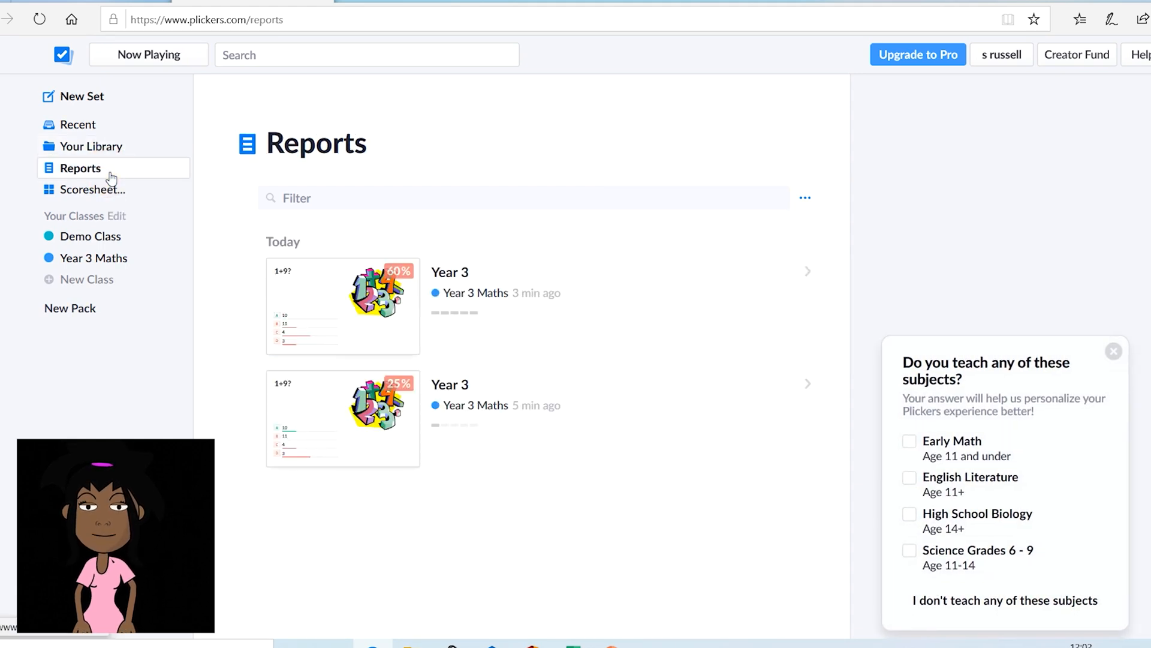
{"action": "left_click", "coordinate": [487, 306]}
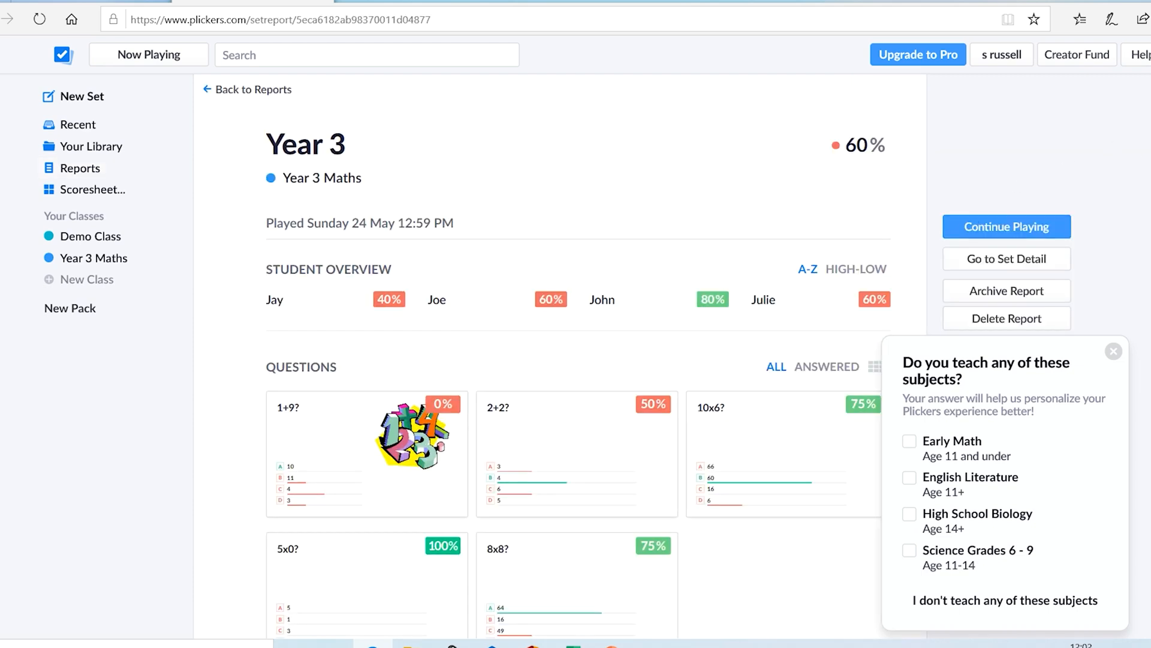
{"action": "scroll", "coordinate": [576, 360], "scroll_direction": "down", "scroll_amount": 2}
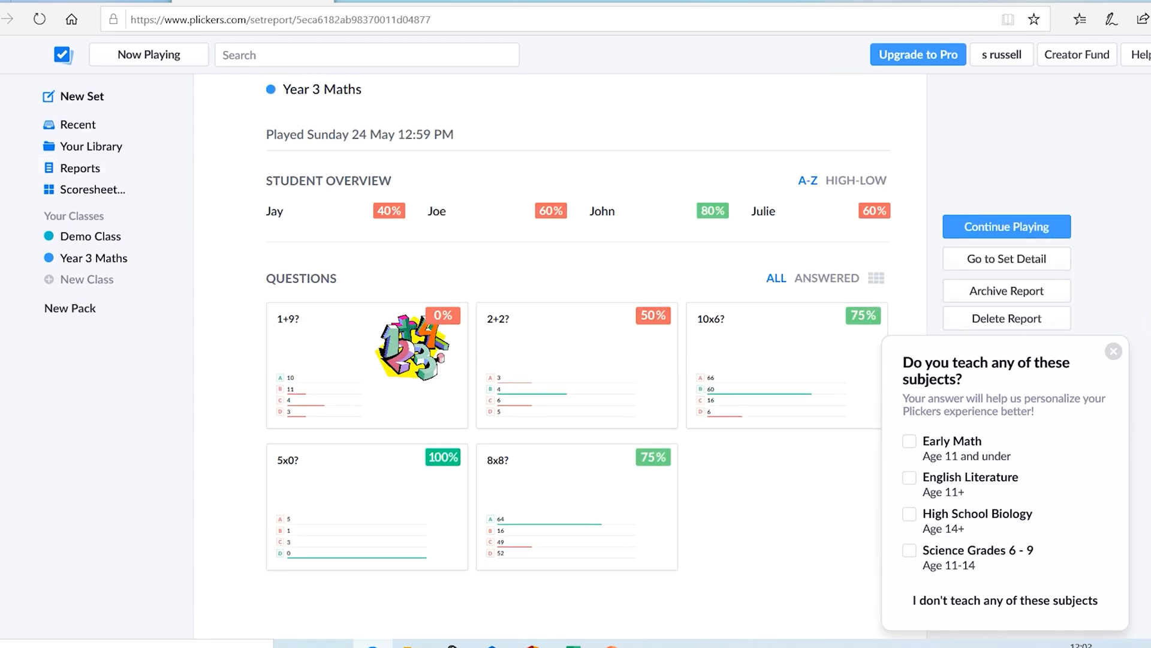